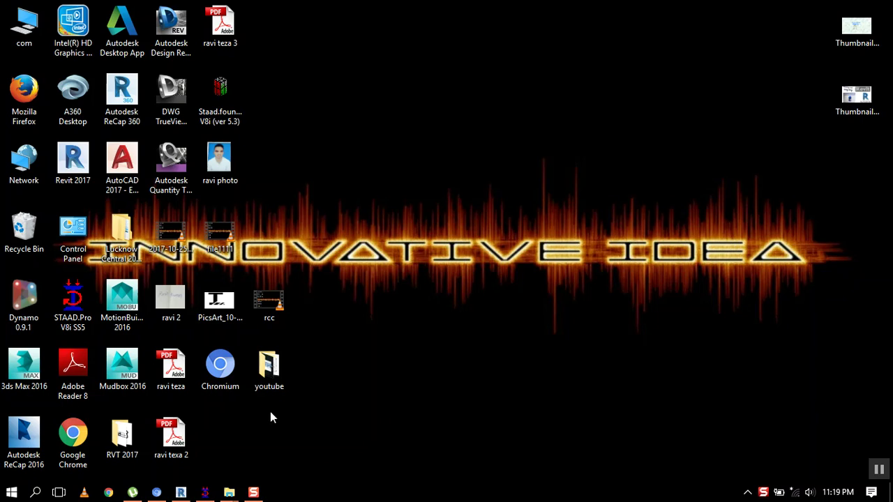
# Bring Project2's Level 1 floor plan back on screen and start placing Generic - 8" walls
pyautogui.click(180, 493)
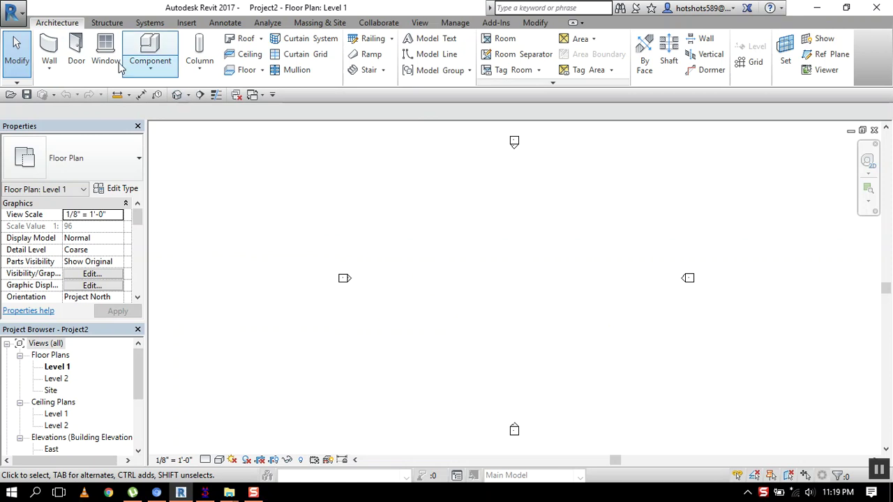
pyautogui.click(48, 48)
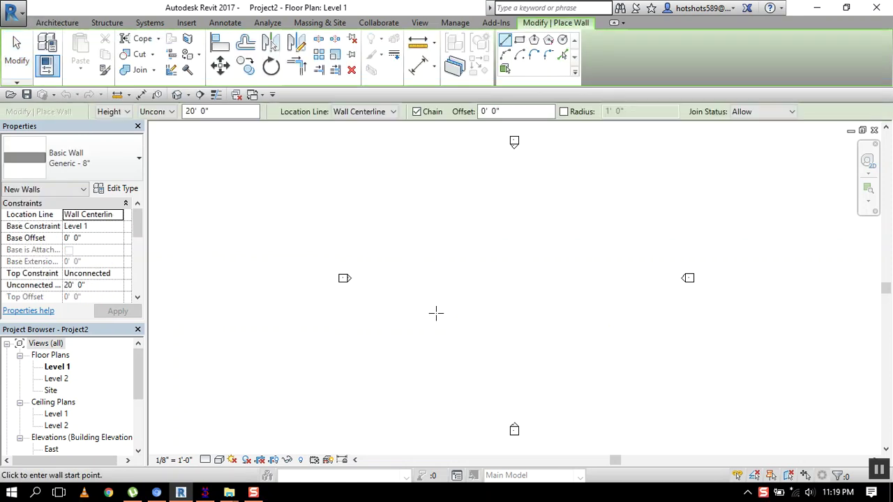
# Draw a closed eight-corner L outline of Generic - 8" walls, starting with a 52' wall, then end wall placement
pyautogui.click(428, 322)
pyautogui.click(428, 214)
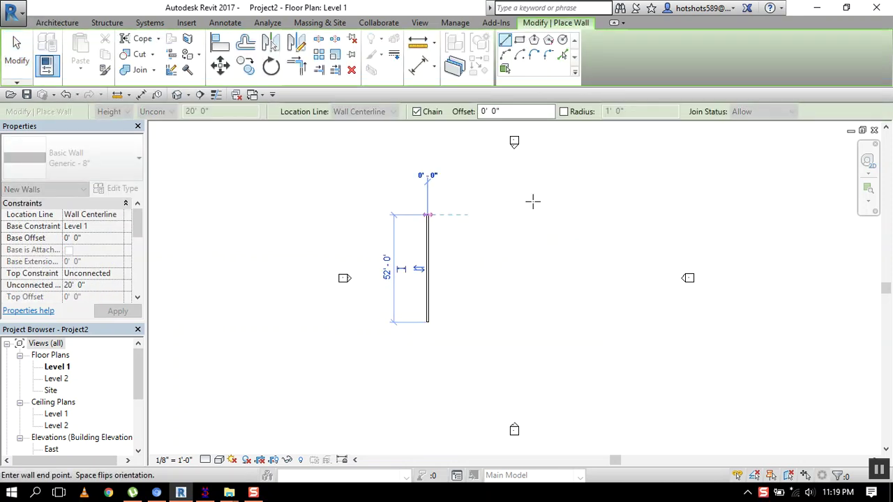
pyautogui.click(544, 213)
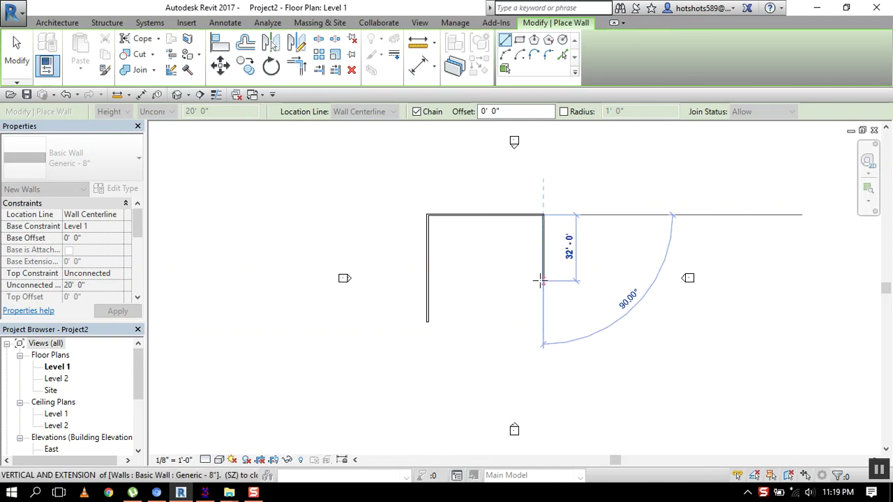
pyautogui.click(543, 281)
pyautogui.click(626, 280)
pyautogui.click(626, 363)
pyautogui.click(427, 363)
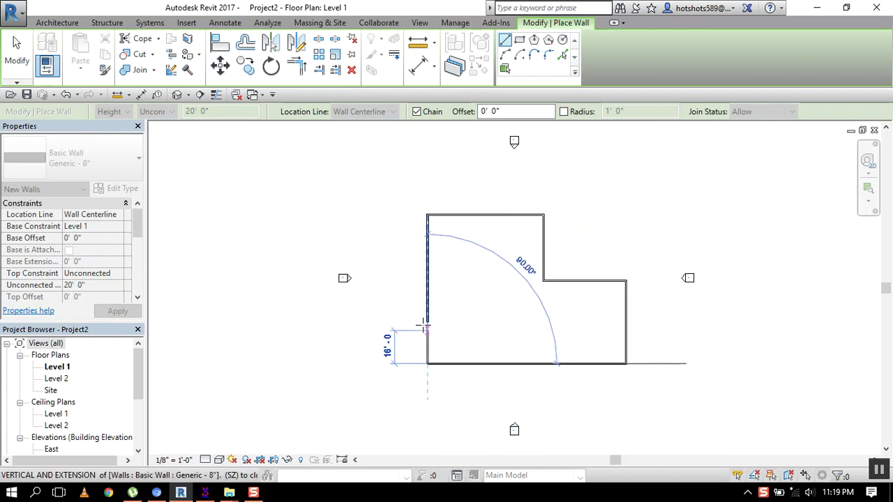
pyautogui.click(427, 314)
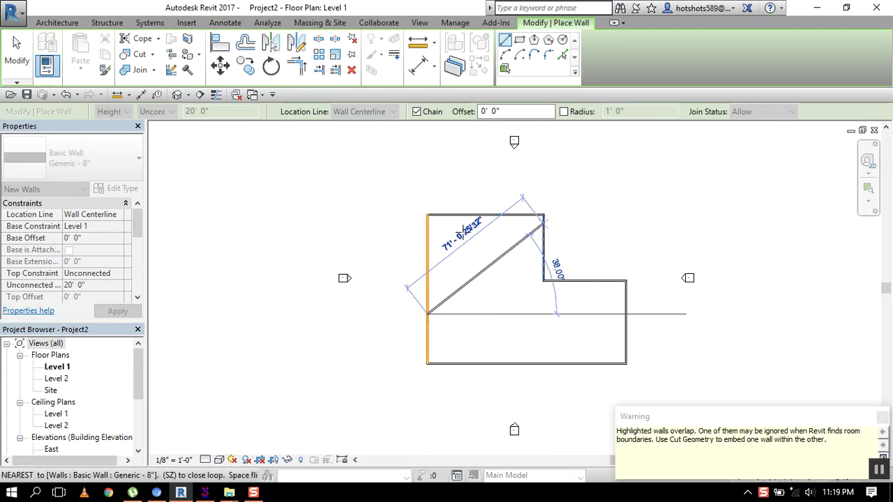
pyautogui.press('Escape')
pyautogui.scroll(4, 427, 322)
pyautogui.scroll(-3, 507, 282)
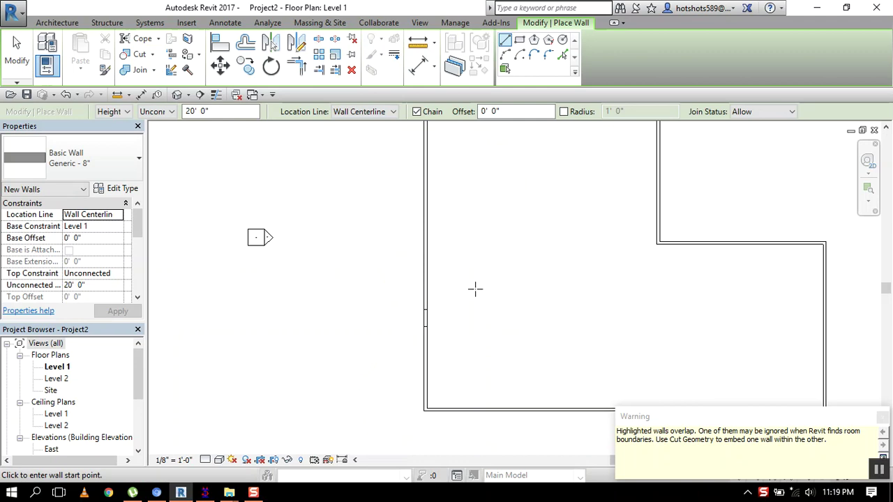
pyautogui.scroll(-1, 576, 185)
pyautogui.press('Escape')
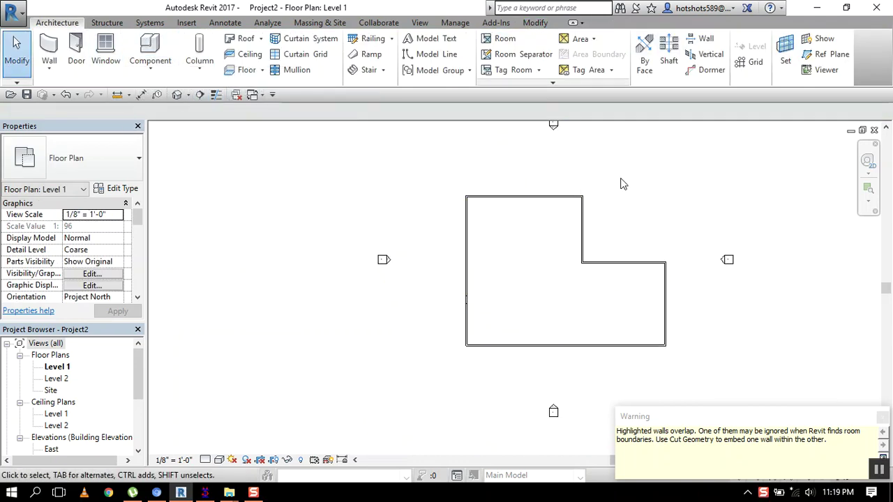
pyautogui.moveTo(430, 146); pyautogui.dragTo(714, 380)
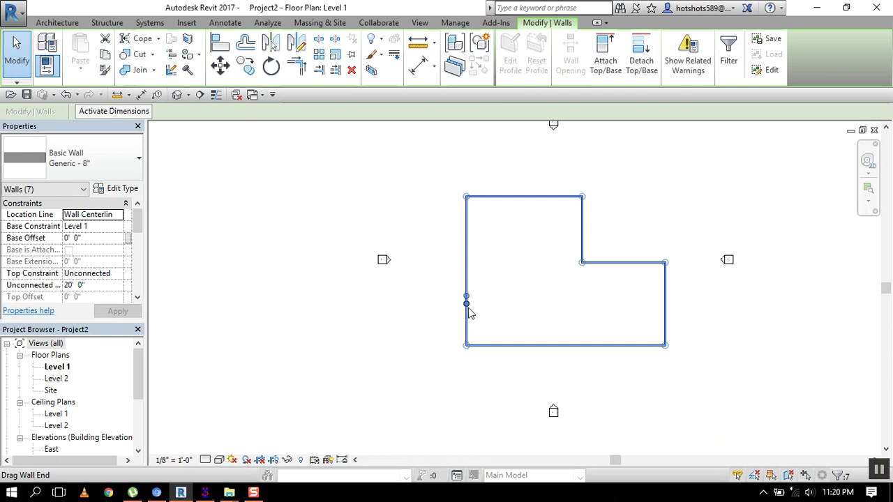
pyautogui.moveTo(466, 304); pyautogui.dragTo(474, 305)
pyautogui.click(538, 249)
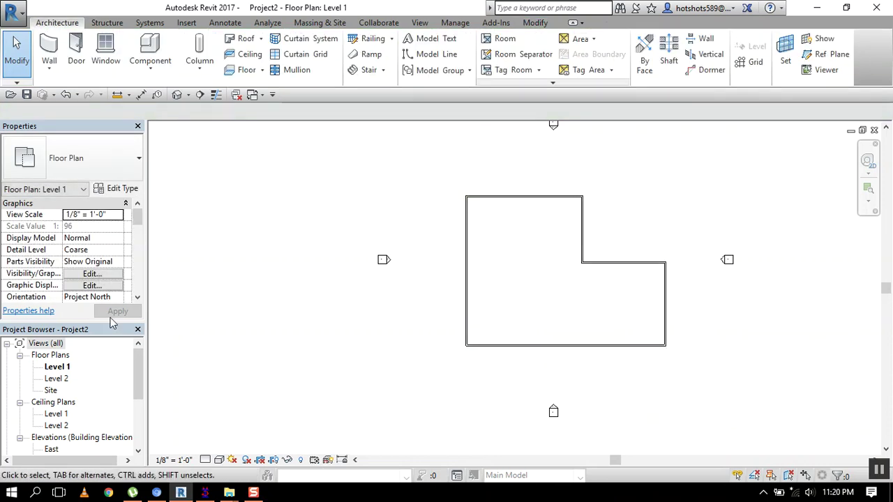
pyautogui.scroll(-3, 108, 295)
pyautogui.scroll(-3, 108, 295)
pyautogui.scroll(2, 437, 315)
pyautogui.scroll(-1, 310, 202)
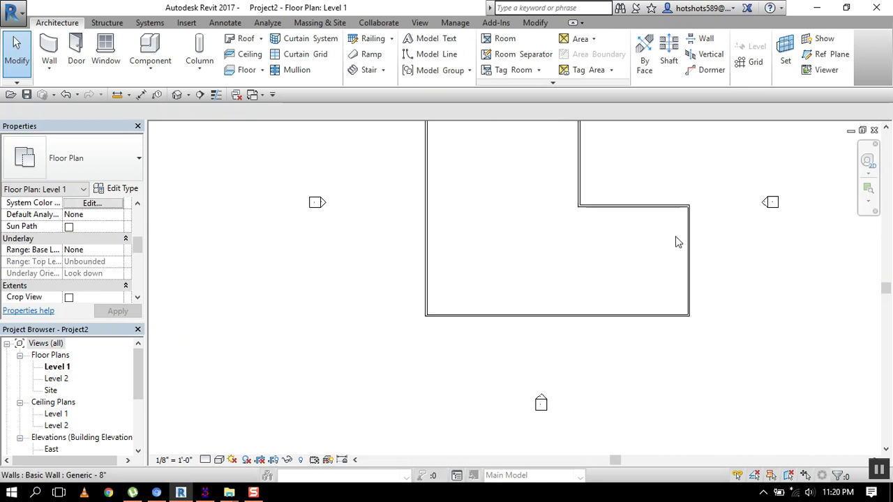
pyautogui.scroll(-1, 737, 253)
pyautogui.moveTo(737, 253)
pyautogui.mouseDown(button='middle')
pyautogui.moveTo(722, 245)
pyautogui.moveTo(648, 355)
pyautogui.moveTo(611, 333)
pyautogui.mouseUp(button='middle')
pyautogui.scroll(1, 722, 245)
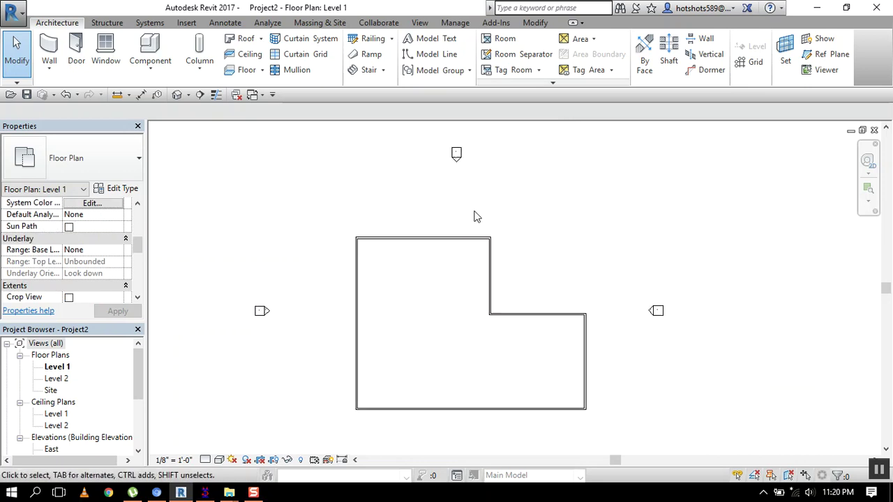
pyautogui.click(108, 62)
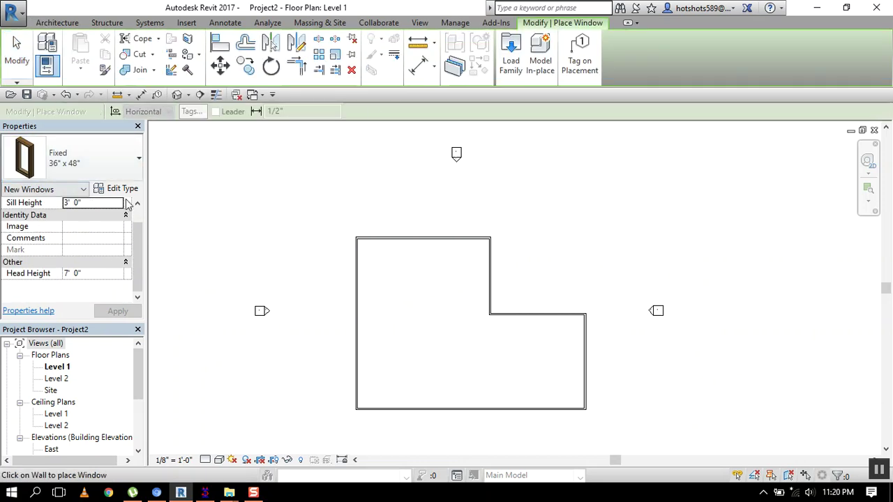
# Check the available Fixed window sizes, then bring up the Load Family browser
pyautogui.click(105, 164)
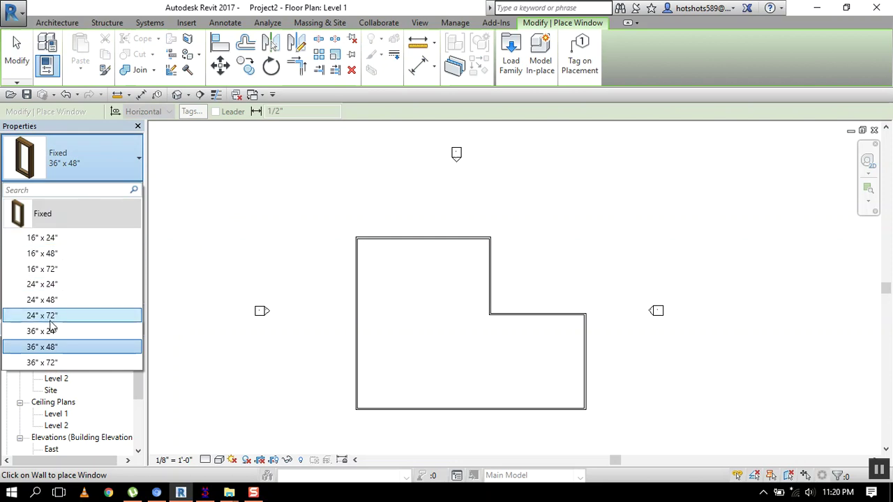
pyautogui.moveTo(540, 65)
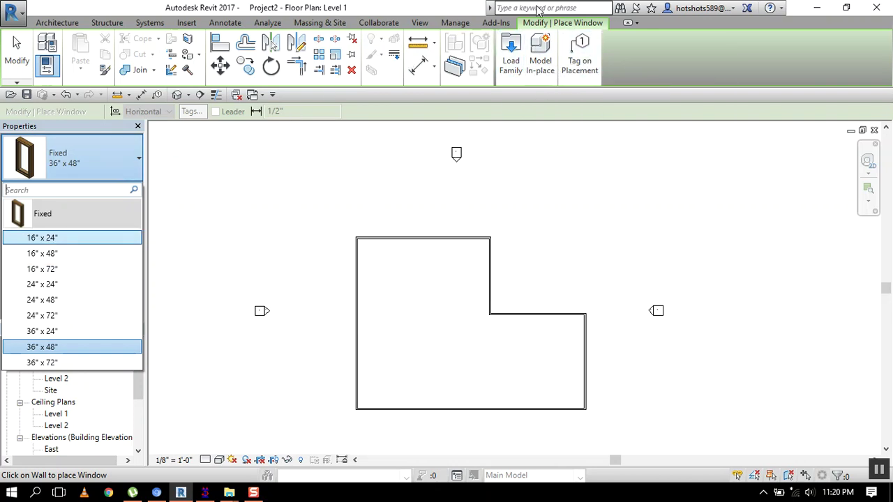
pyautogui.click(511, 66)
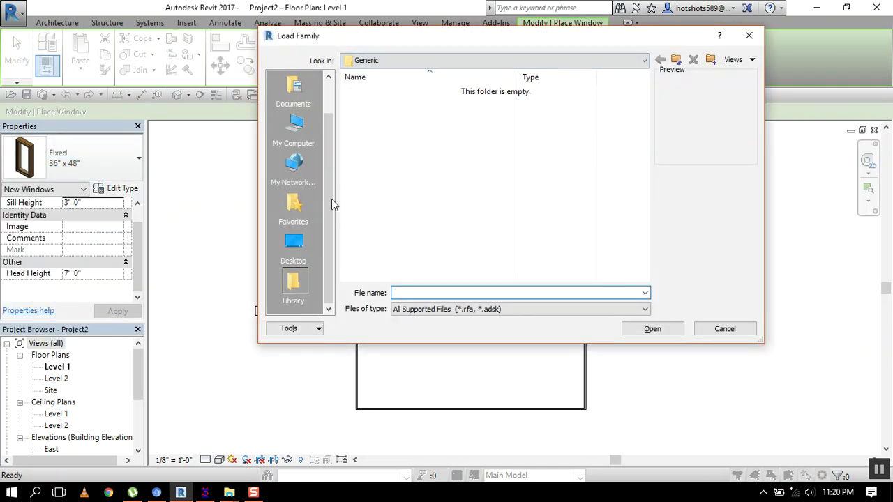
# Browse from drive D: to RVT 2017 > Libraries > India > Windows and preview M_Archtop with Trim
pyautogui.click(301, 141)
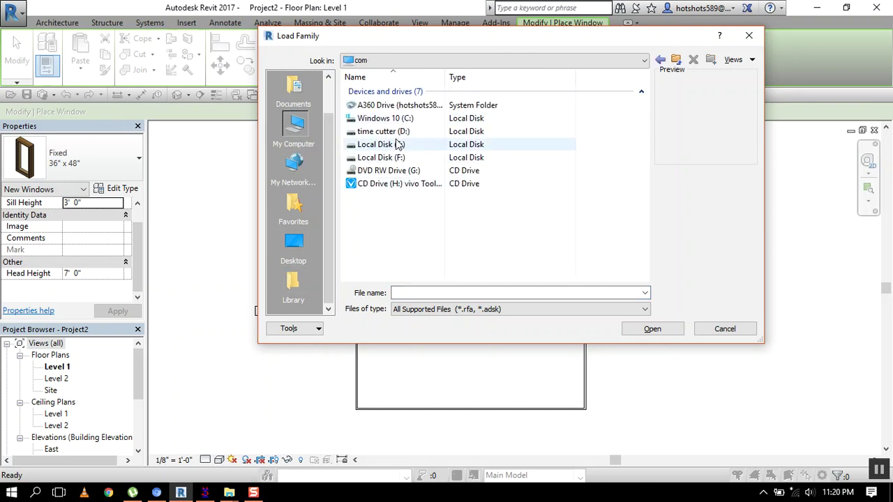
pyautogui.doubleClick(398, 133)
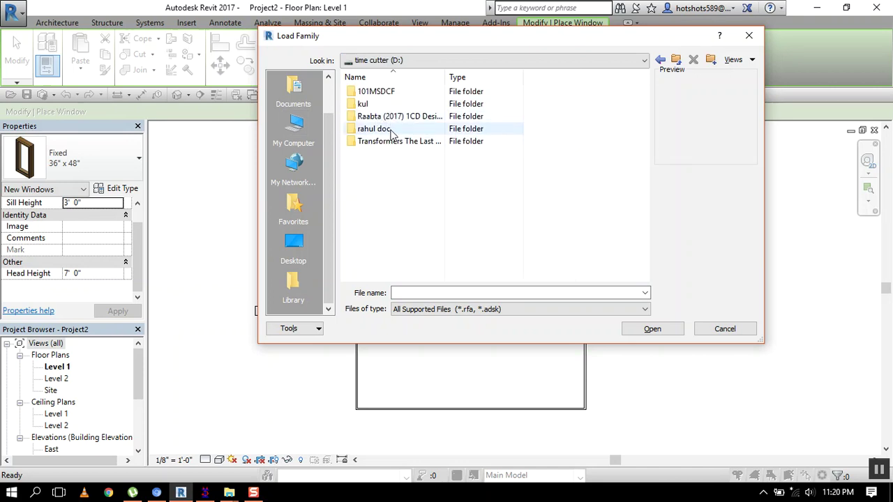
pyautogui.doubleClick(392, 129)
pyautogui.doubleClick(374, 96)
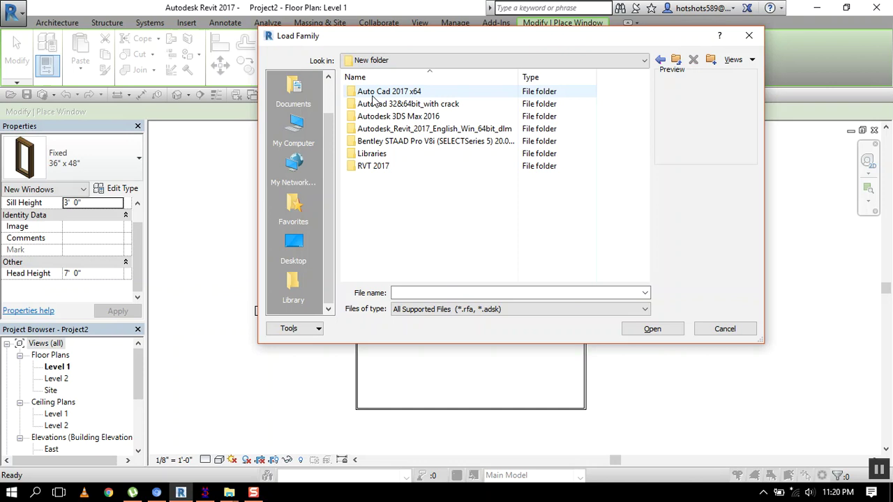
pyautogui.doubleClick(380, 166)
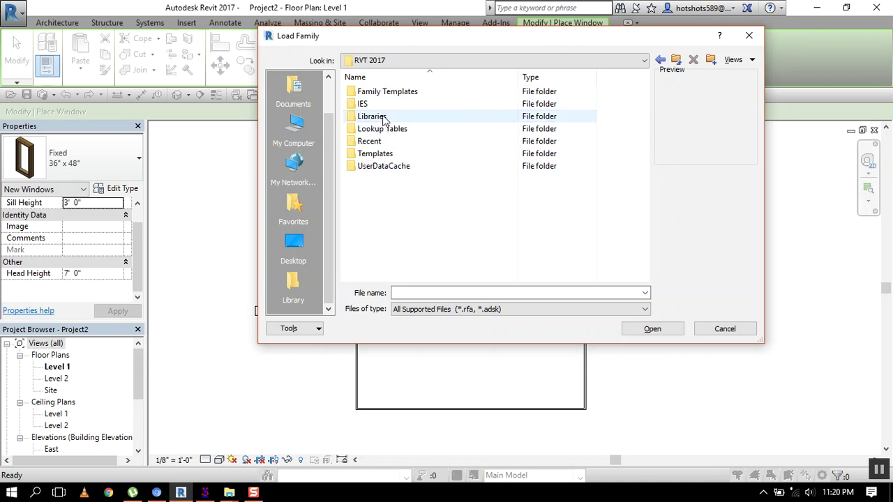
pyautogui.doubleClick(373, 116)
pyautogui.doubleClick(371, 104)
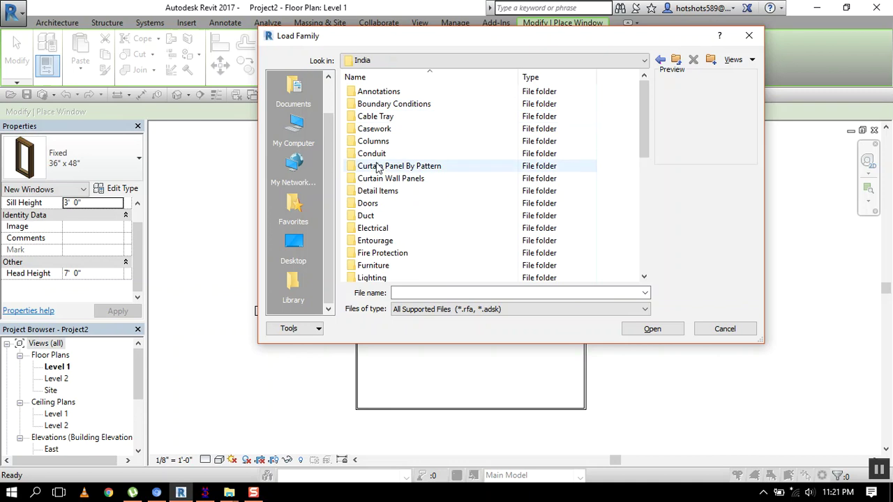
pyautogui.scroll(-4, 367, 210)
pyautogui.scroll(4, 373, 207)
pyautogui.scroll(-8, 375, 207)
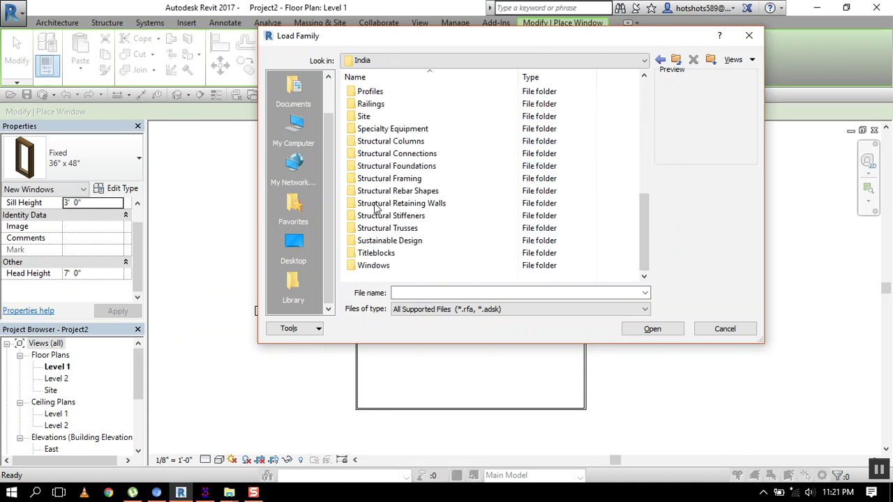
pyautogui.doubleClick(381, 266)
pyautogui.click(417, 93)
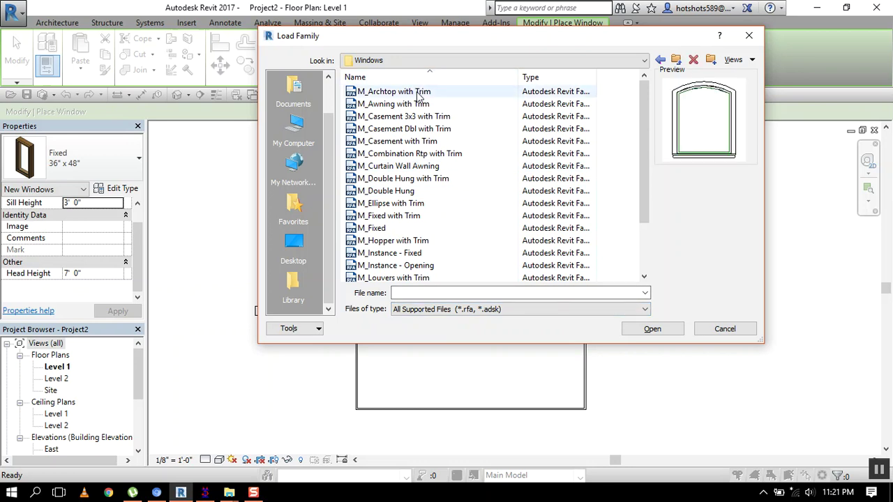
# Preview the window families down the list, then load the plain M_Double Hung family
pyautogui.press('Down')
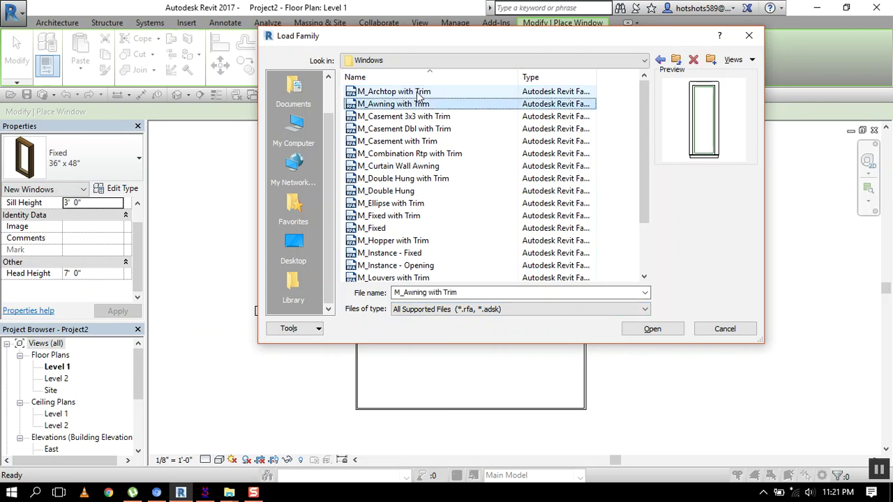
pyautogui.press('Down')
pyautogui.press('Down')
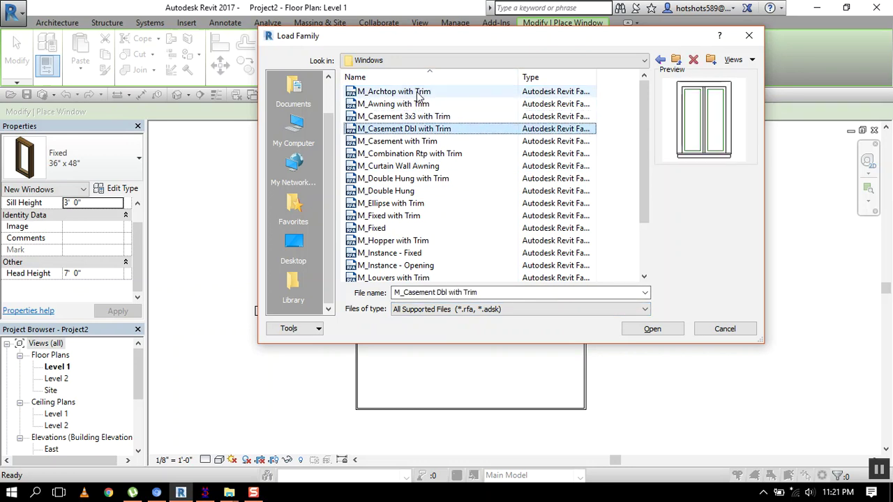
pyautogui.press('Down')
pyautogui.press('Down')
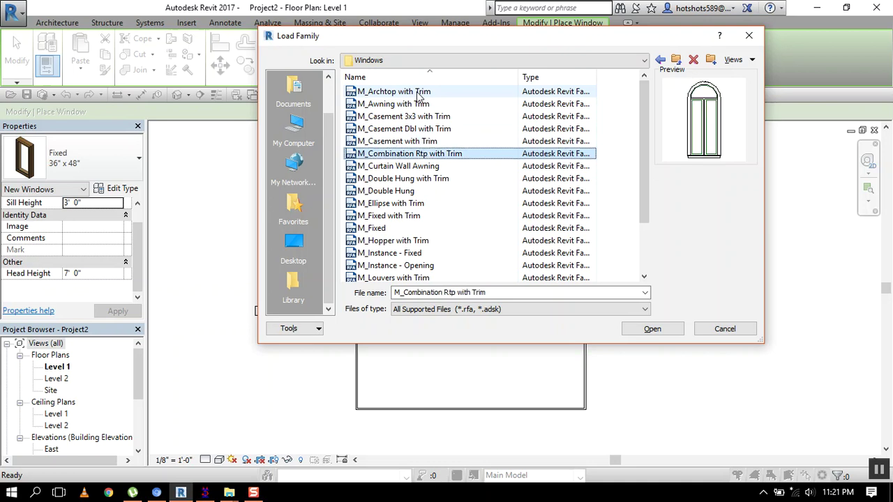
pyautogui.press('Down')
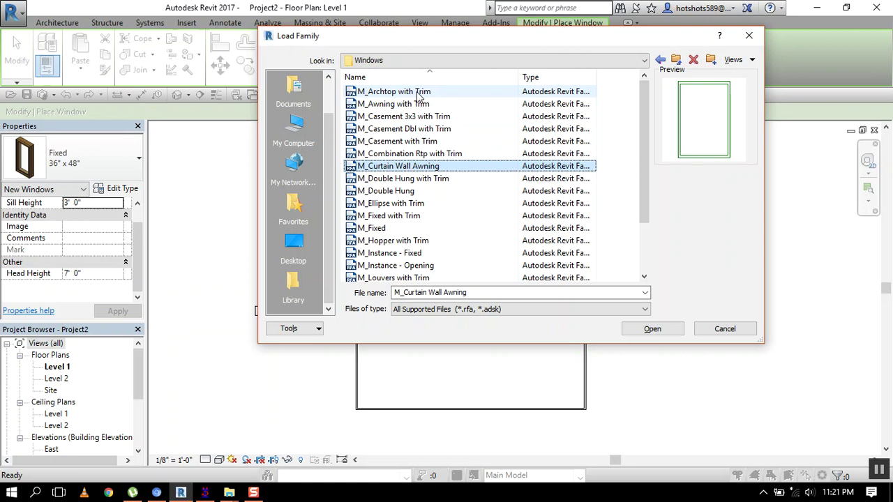
pyautogui.press('Down')
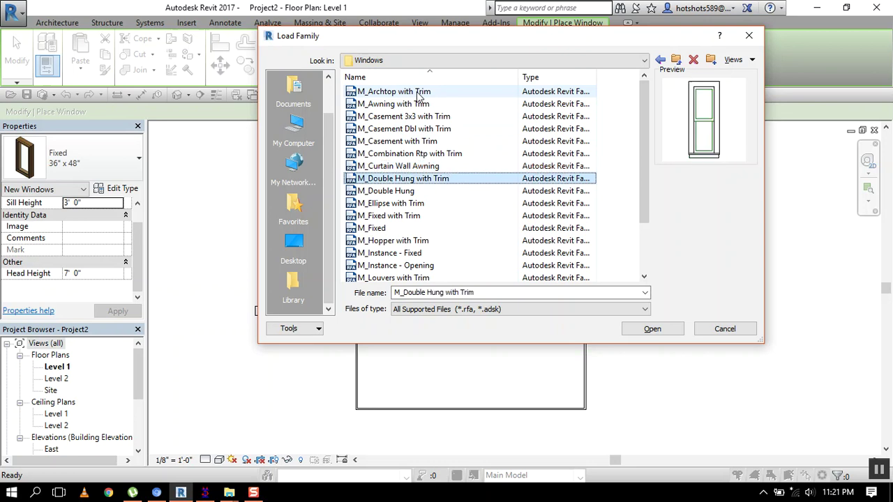
pyautogui.press('Down')
pyautogui.press('Down')
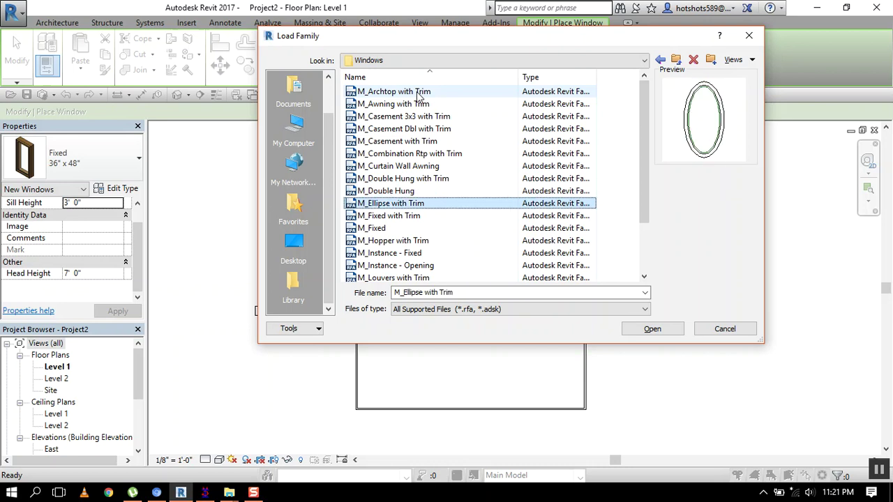
pyautogui.press('Up')
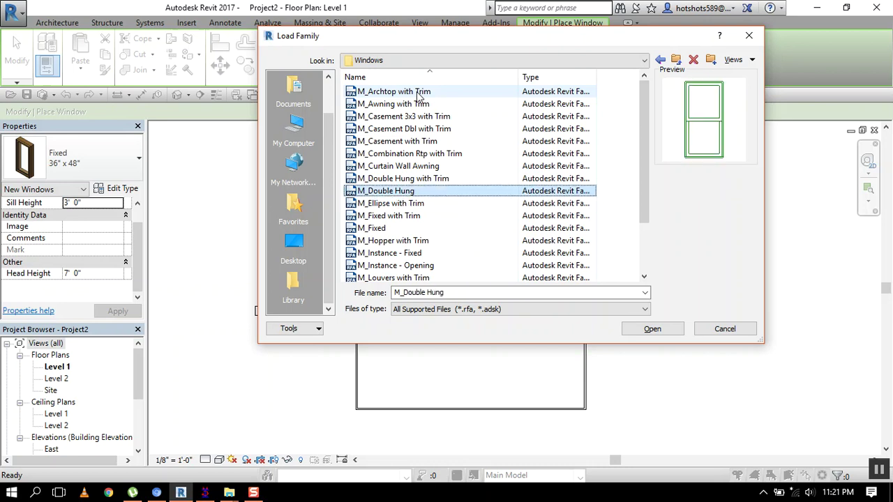
pyautogui.click(675, 333)
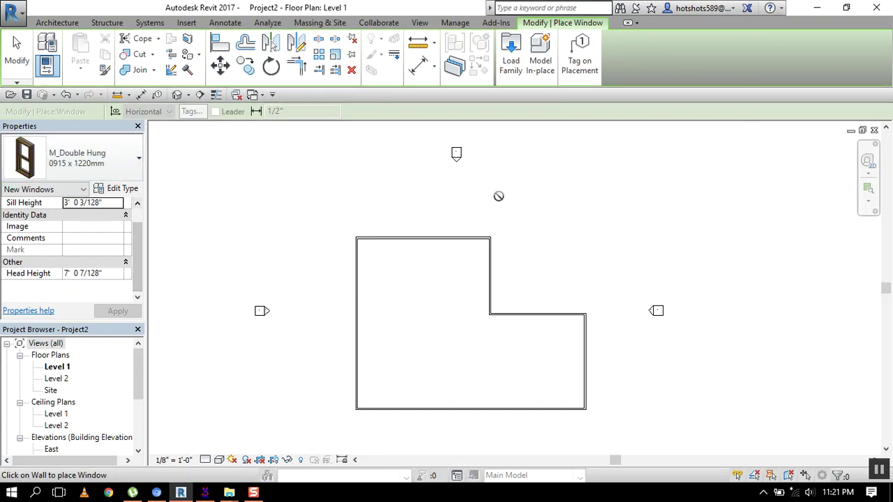
# Switch the active window type to M_Double Hung 0915 x 1830mm
pyautogui.scroll(3, 425, 237)
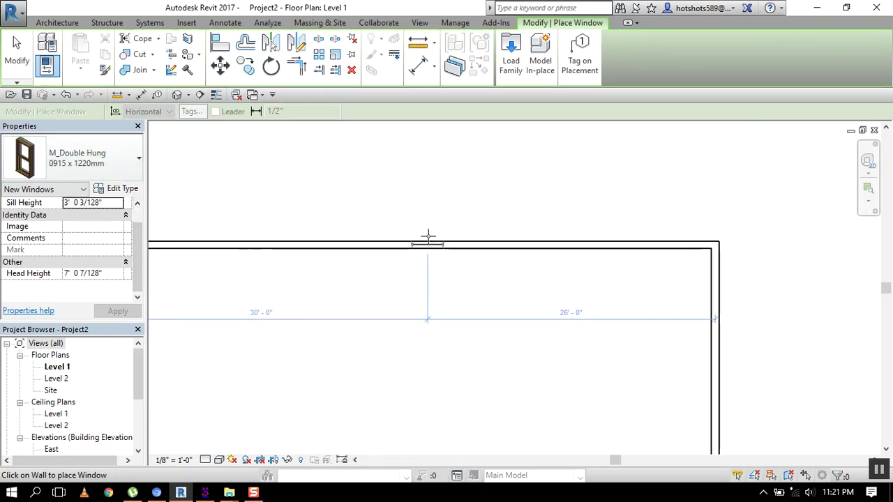
pyautogui.click(139, 159)
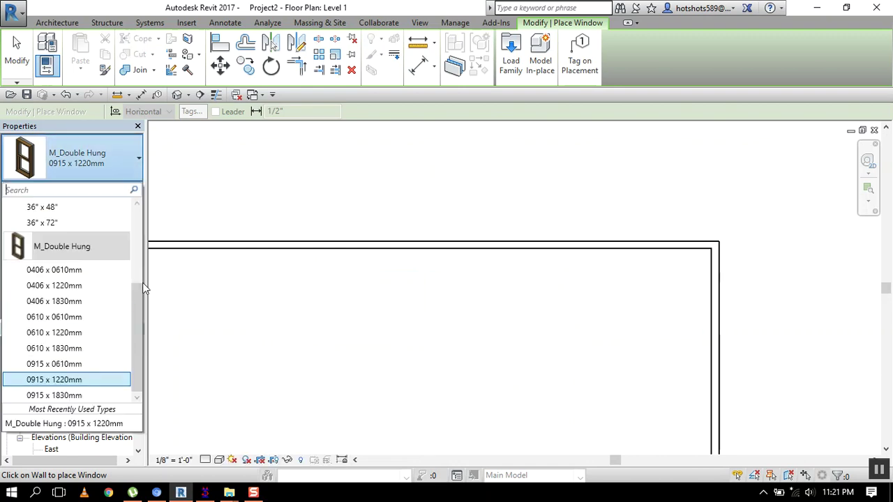
pyautogui.click(88, 396)
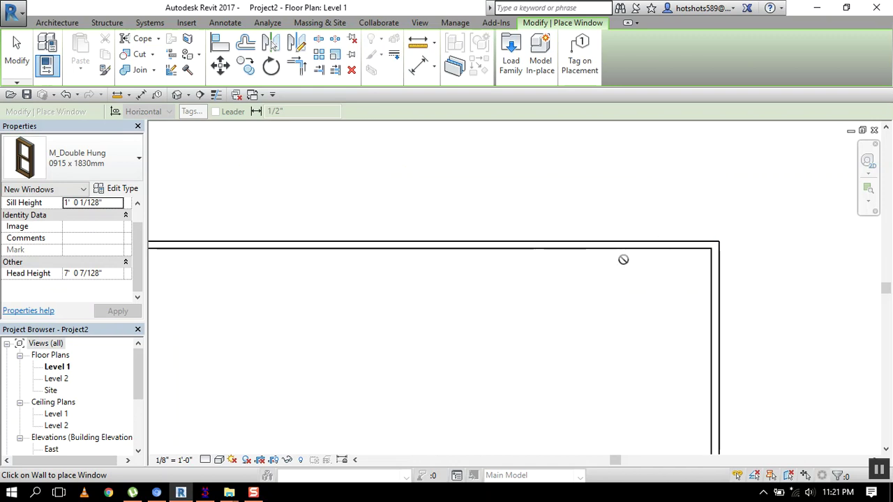
# Place double-hung windows along the top wall and one on the inner notch wall
pyautogui.click(633, 246)
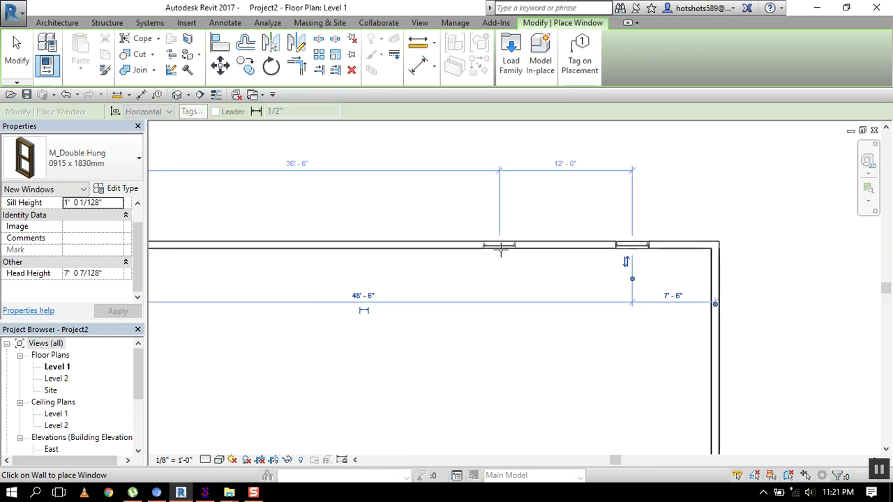
pyautogui.click(500, 246)
pyautogui.scroll(-1, 304, 240)
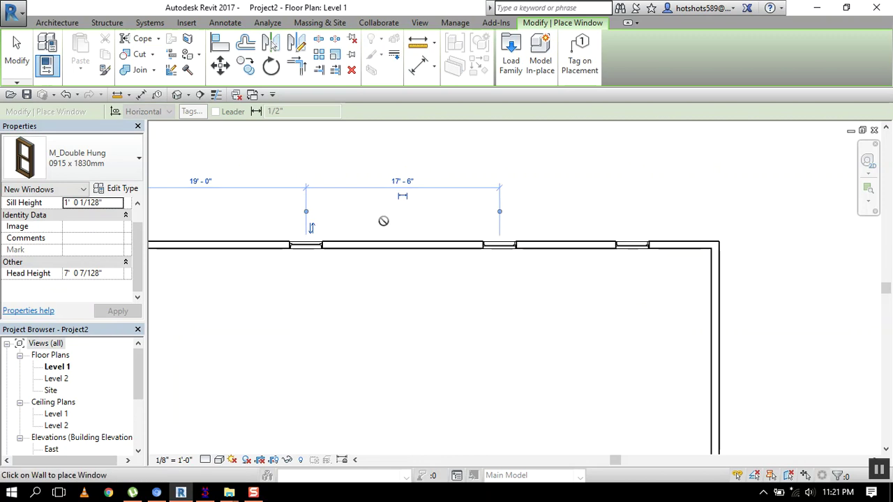
pyautogui.scroll(-1, 385, 221)
pyautogui.click(339, 230)
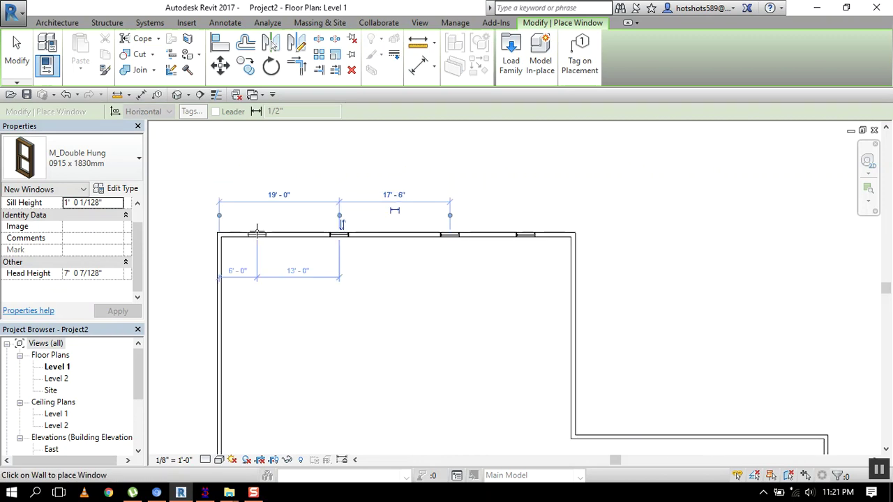
pyautogui.moveTo(604, 290); pyautogui.dragTo(532, 176, button='middle')
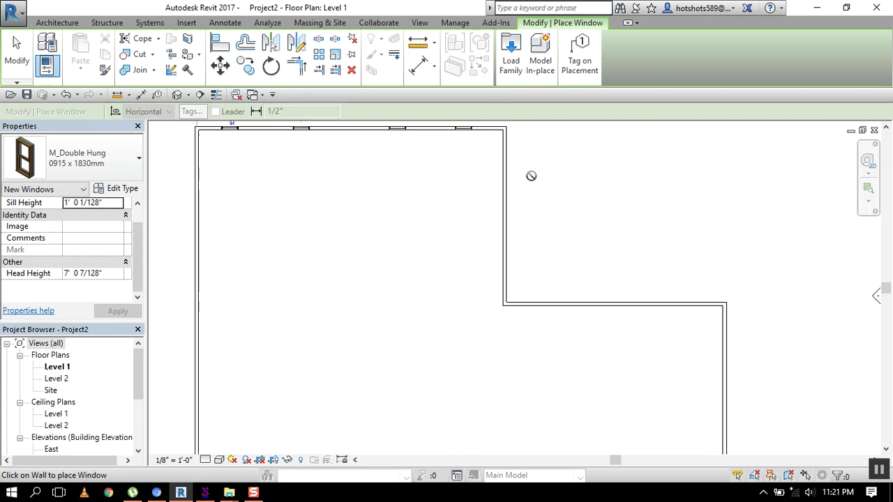
pyautogui.click(564, 302)
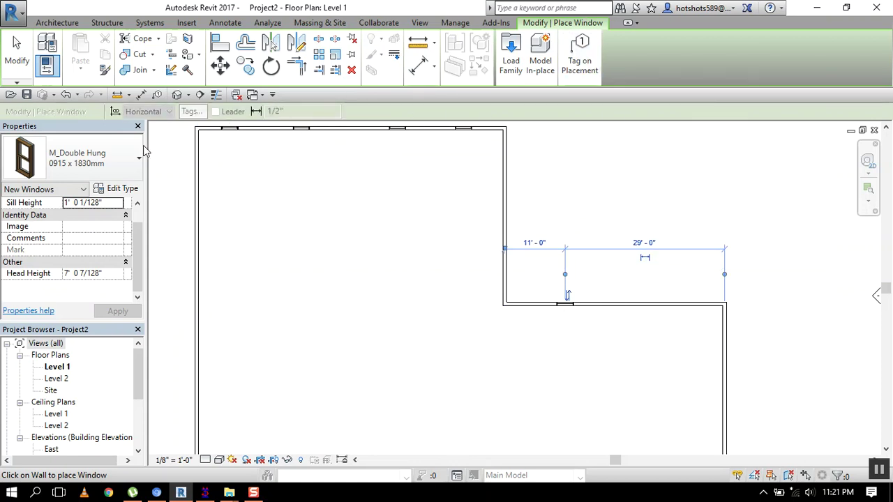
pyautogui.scroll(-2, 170, 287)
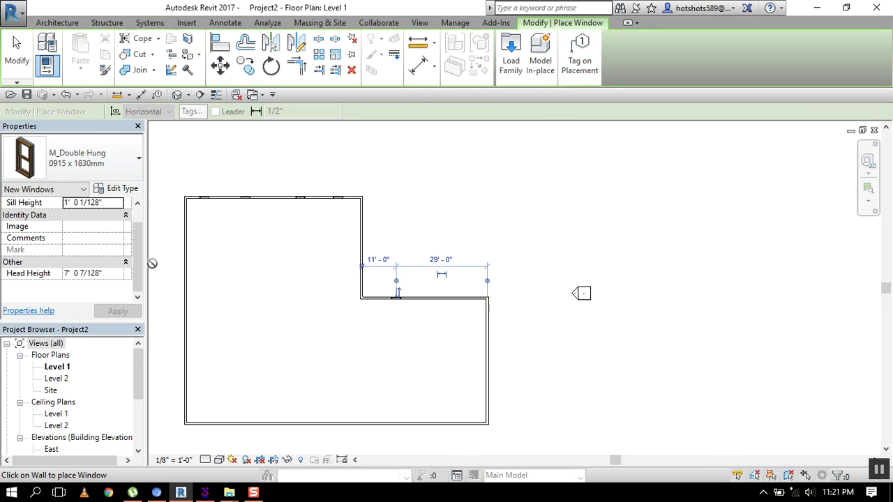
# In Load Family, browse from drive D: to the RVT 2017 > Libraries > India library
pyautogui.click(510, 54)
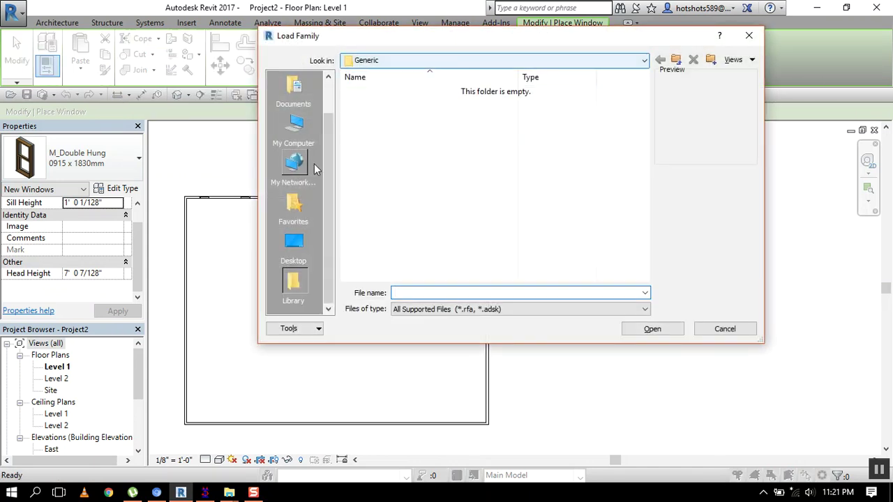
pyautogui.click(293, 126)
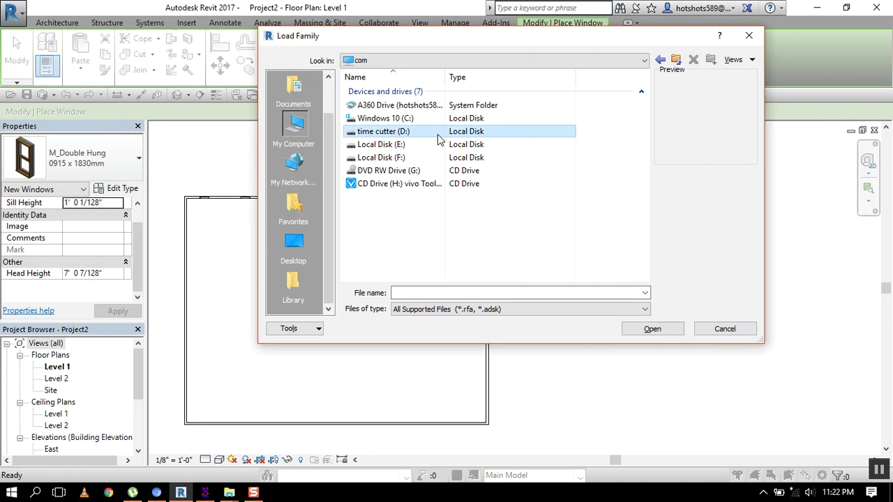
pyautogui.doubleClick(439, 132)
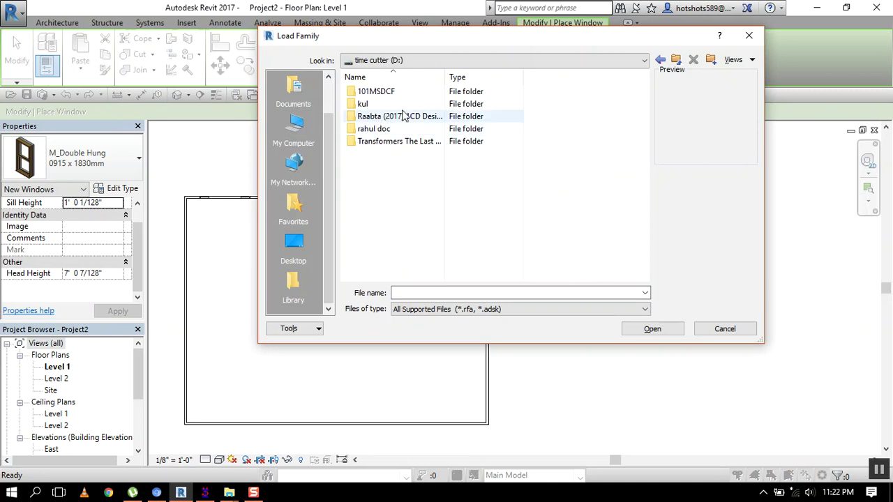
pyautogui.click(407, 132)
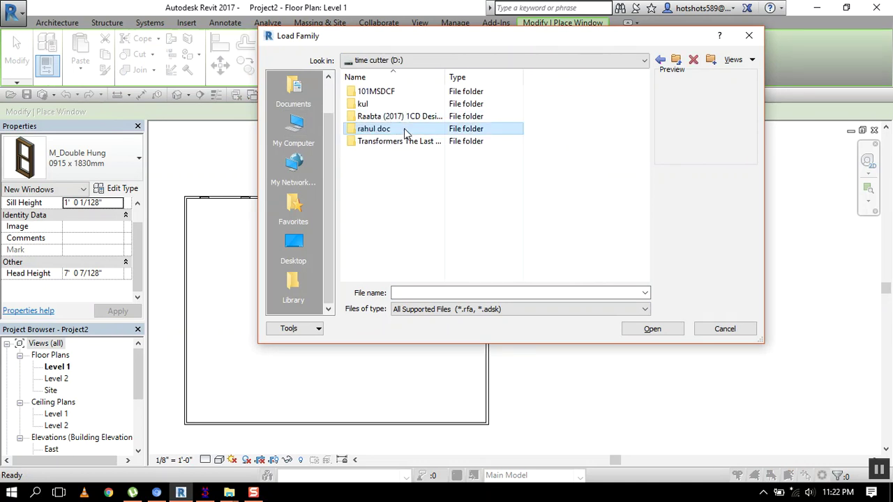
pyautogui.doubleClick(407, 133)
pyautogui.click(391, 96)
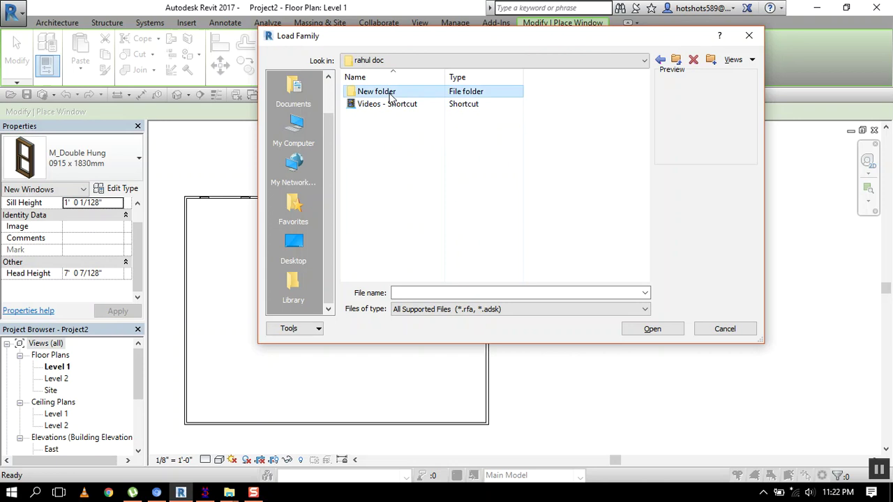
pyautogui.doubleClick(391, 97)
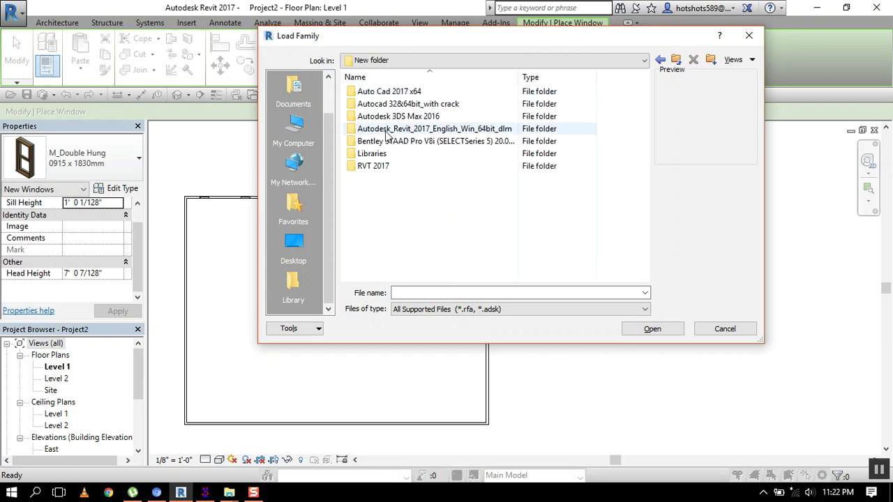
pyautogui.doubleClick(395, 167)
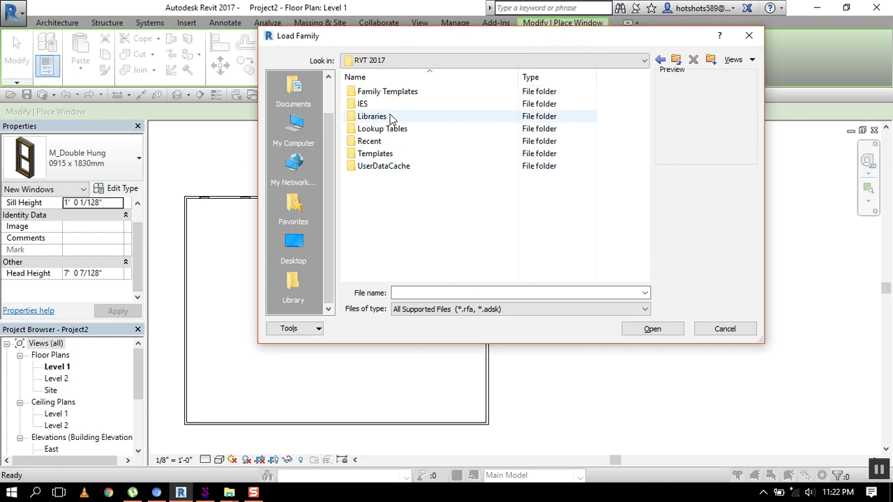
pyautogui.doubleClick(391, 117)
pyautogui.doubleClick(386, 104)
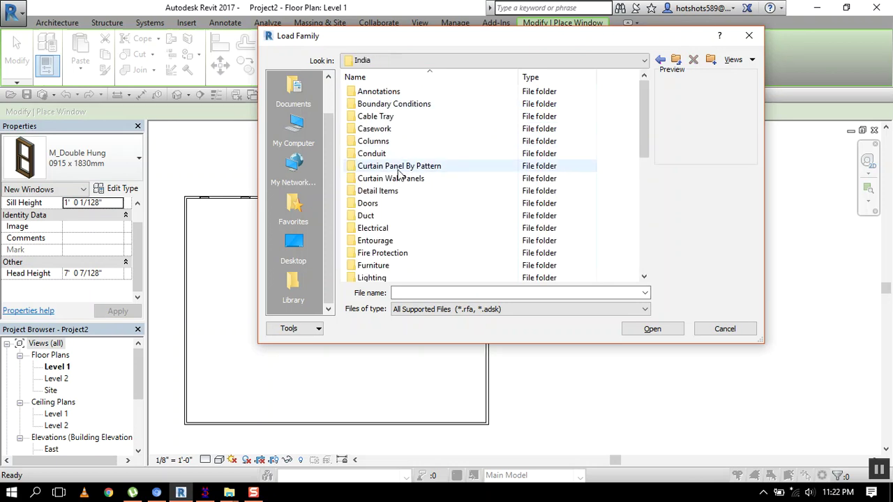
# In the Windows folder, preview families and load M_Round with Trim
pyautogui.scroll(-4, 398, 171)
pyautogui.scroll(-4, 398, 181)
pyautogui.click(396, 266)
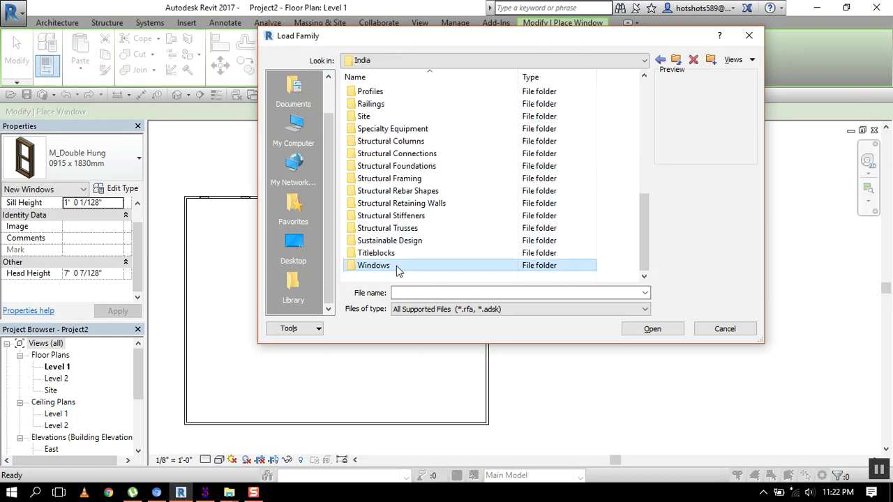
pyautogui.doubleClick(397, 268)
pyautogui.scroll(-1, 439, 245)
pyautogui.click(439, 274)
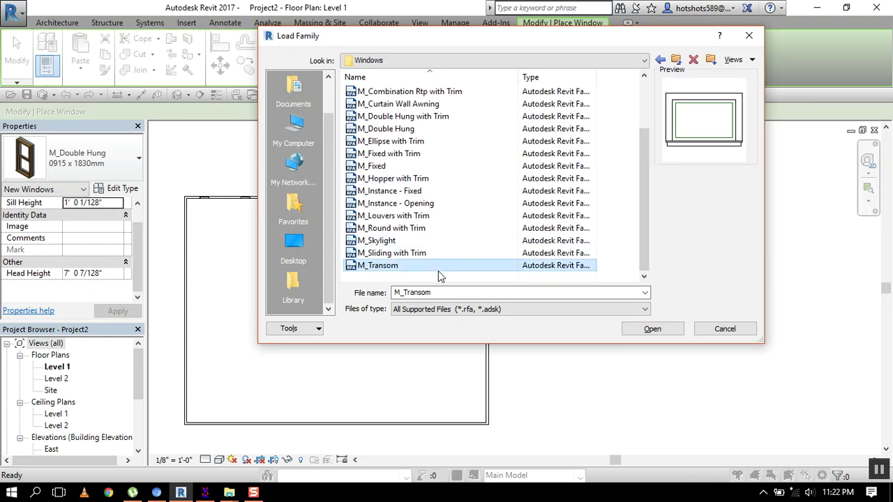
pyautogui.press('Up')
pyautogui.press('Up')
pyautogui.press('Up')
pyautogui.press('Up')
pyautogui.press('Down')
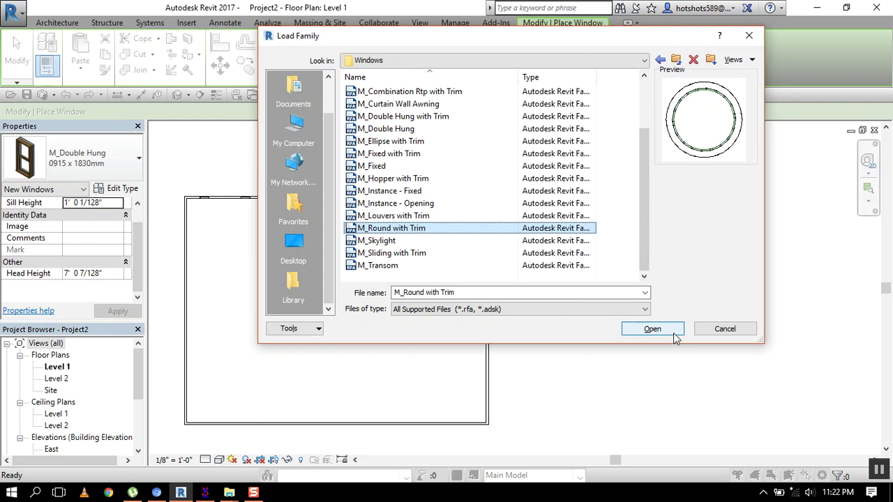
pyautogui.click(649, 329)
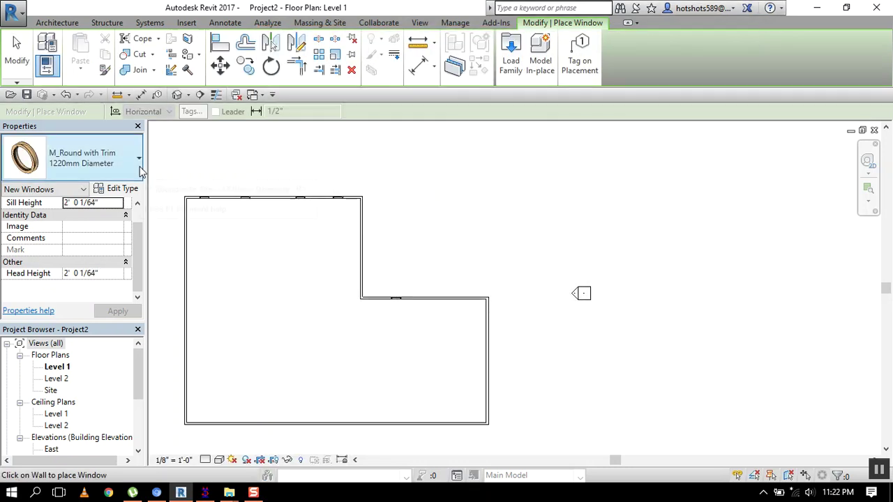
# Place 1525mm Diameter round windows: three on the bottom wall, one on the left wall
pyautogui.click(141, 166)
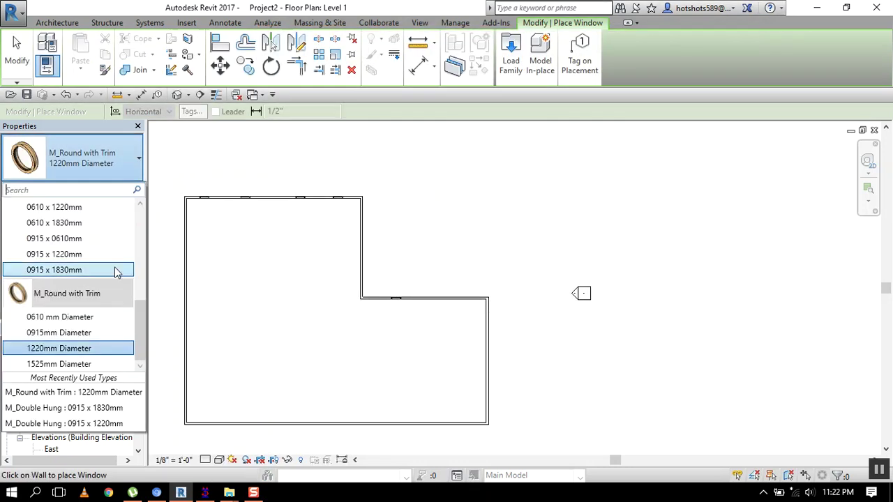
pyautogui.click(100, 364)
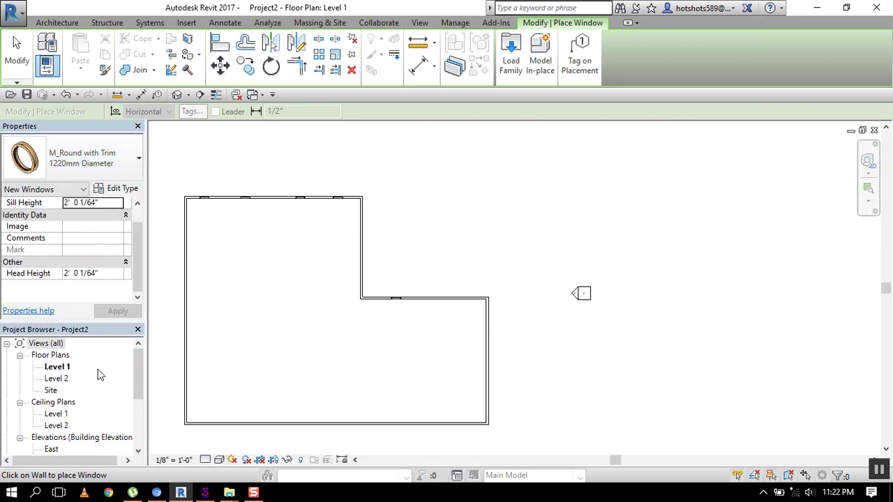
pyautogui.click(224, 423)
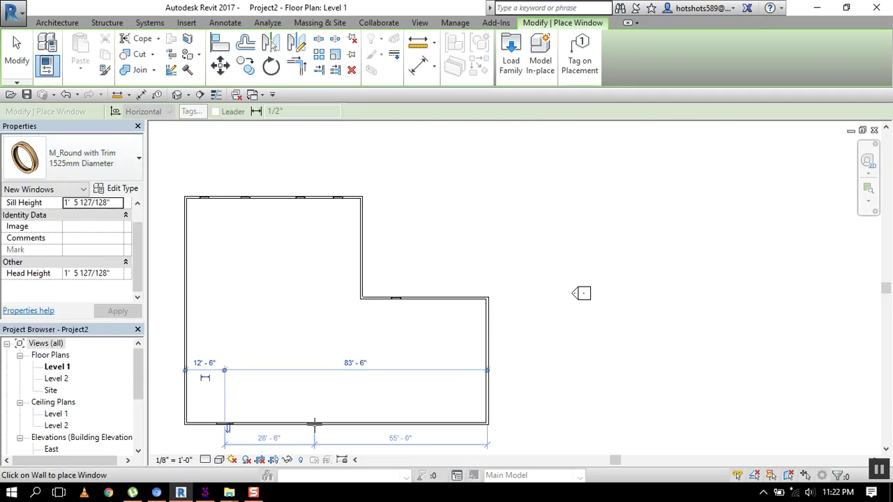
pyautogui.click(310, 421)
pyautogui.click(422, 424)
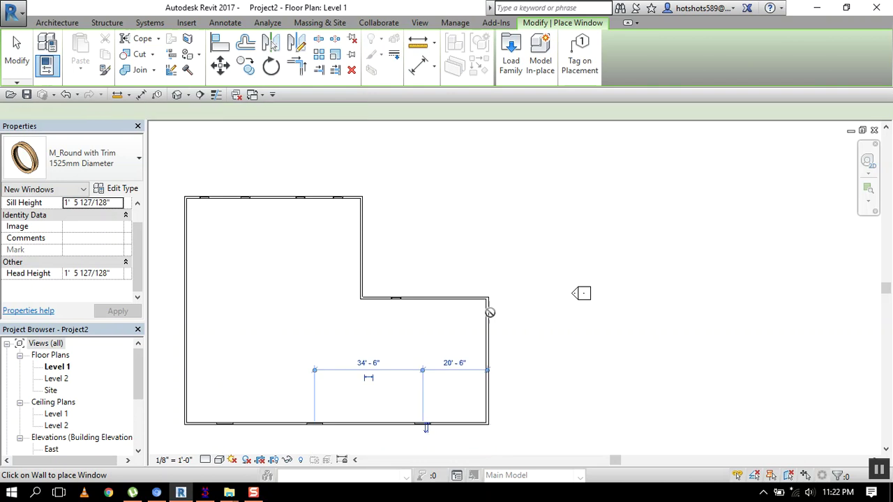
pyautogui.click(188, 239)
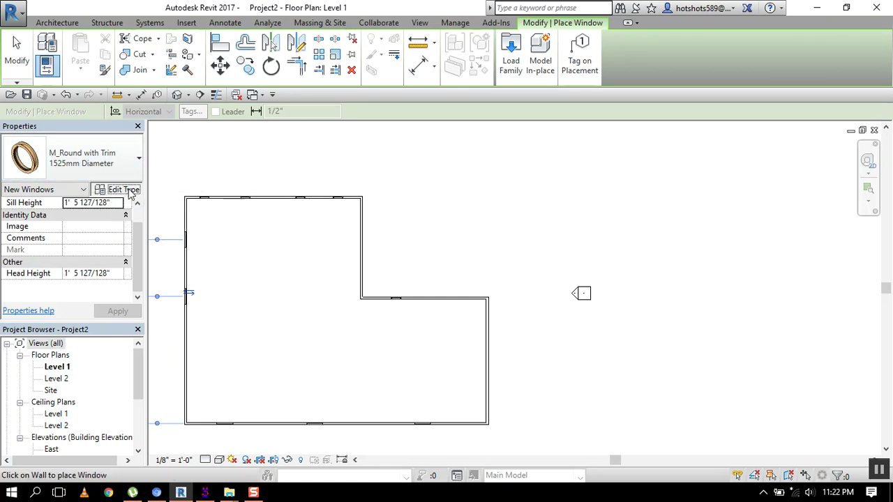
# Duplicate the 1525mm Diameter round window type as 'copy w' and select its Glass Pane Material value
pyautogui.click(118, 188)
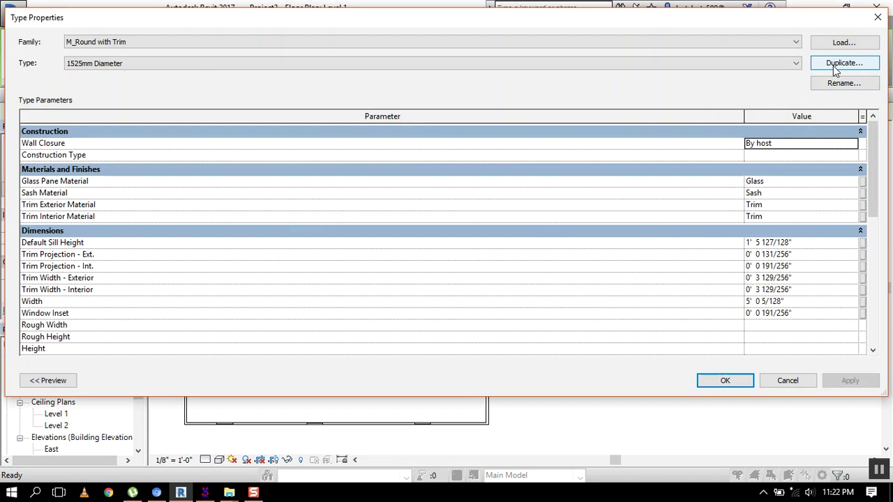
pyautogui.click(835, 65)
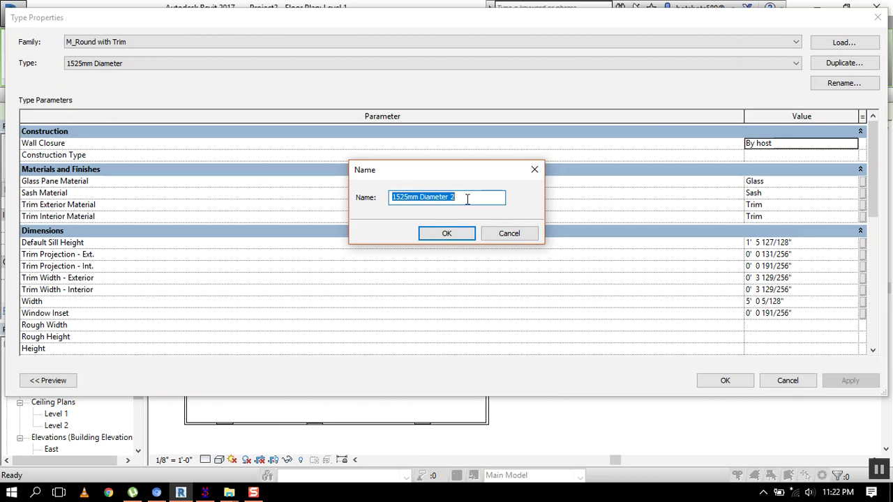
pyautogui.press('BackSpace')
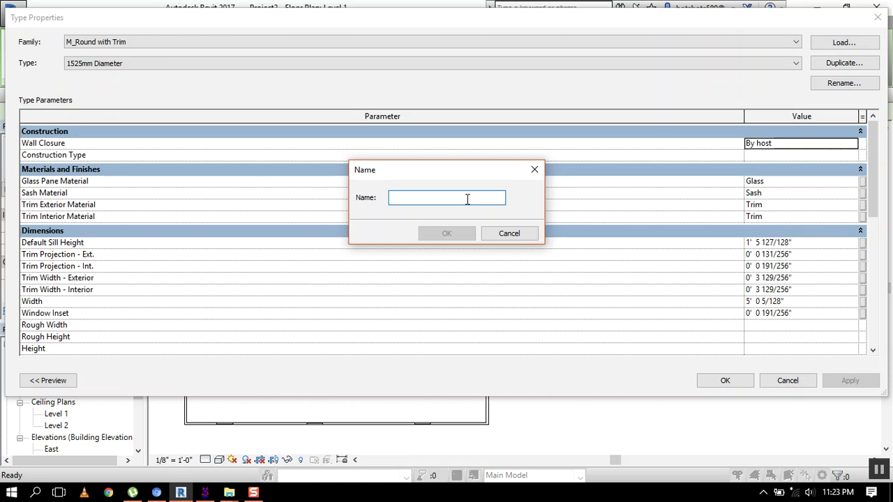
pyautogui.write('4')
pyautogui.press('BackSpace')
pyautogui.write('copy w')
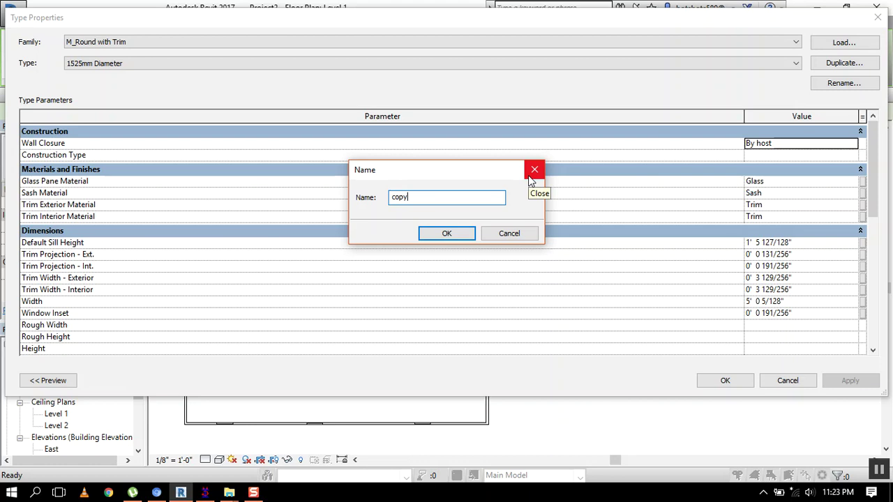
pyautogui.click(463, 235)
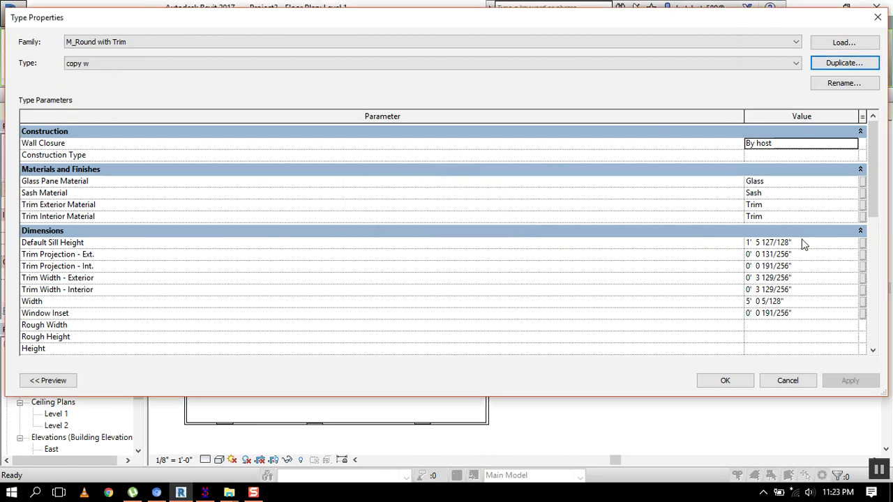
pyautogui.click(793, 178)
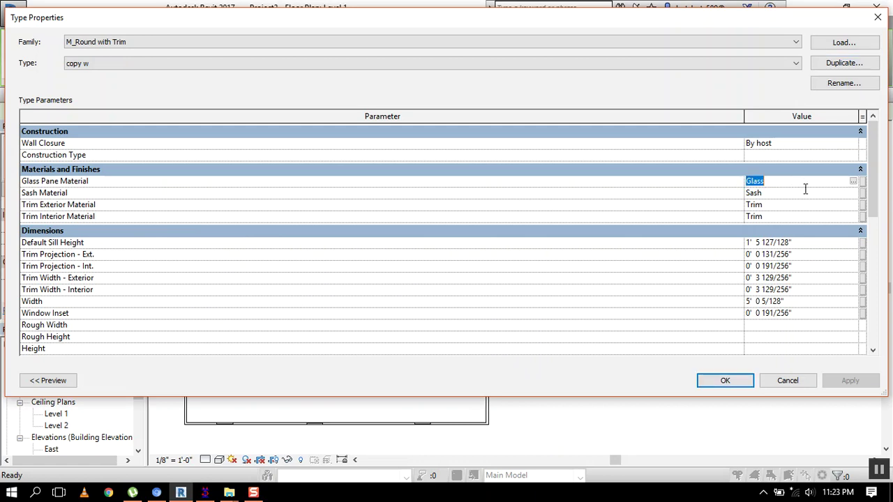
# Apply the Appearance Library's Clear - Blue glass asset to the Glass pane material and confirm
pyautogui.click(853, 181)
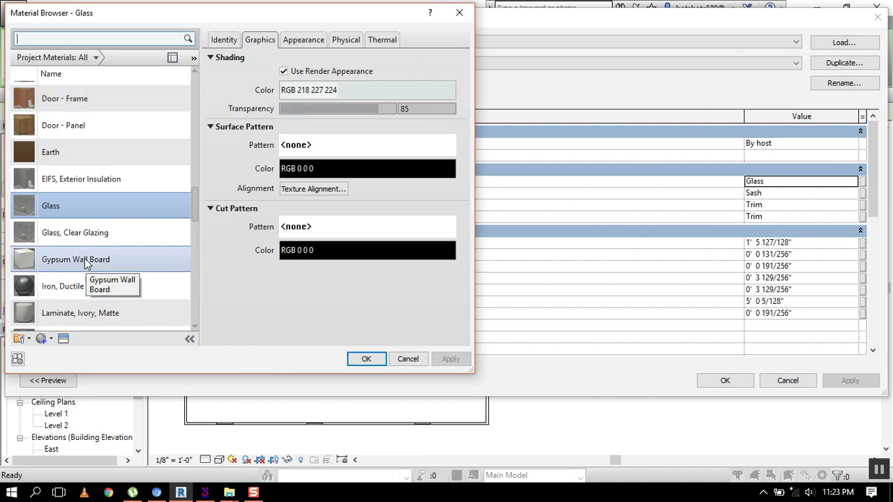
pyautogui.scroll(-5, 73, 209)
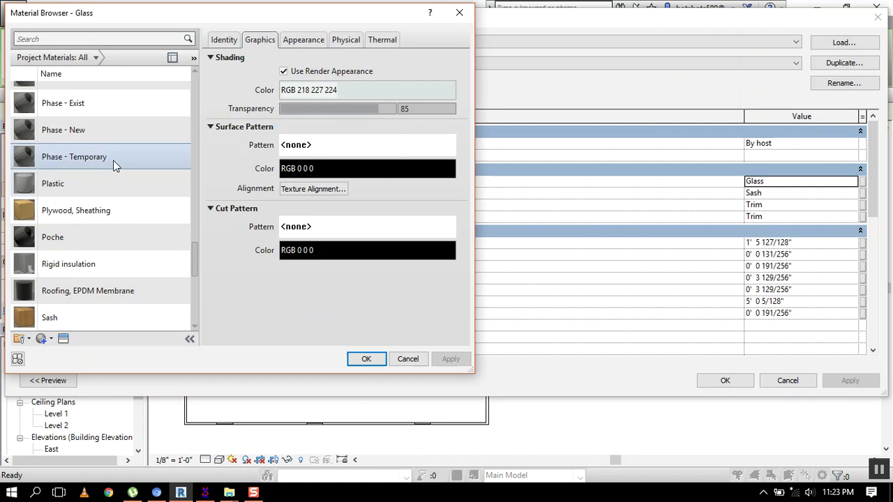
pyautogui.click(63, 339)
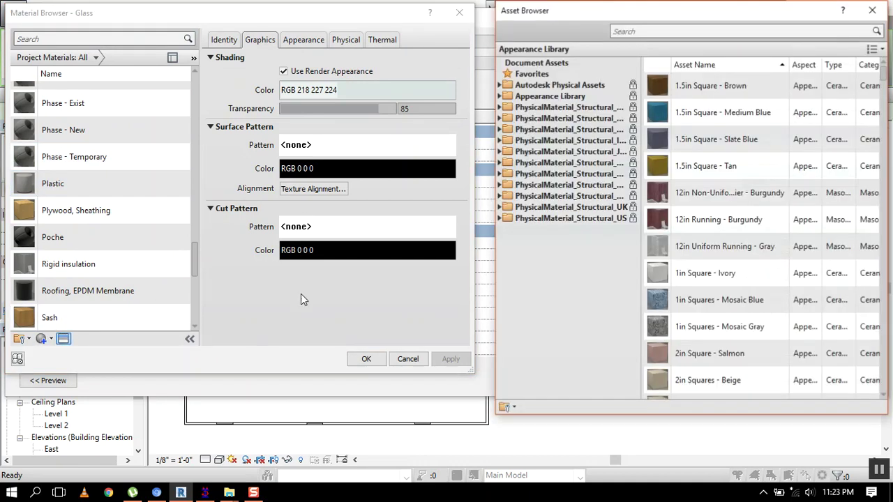
pyautogui.click(501, 97)
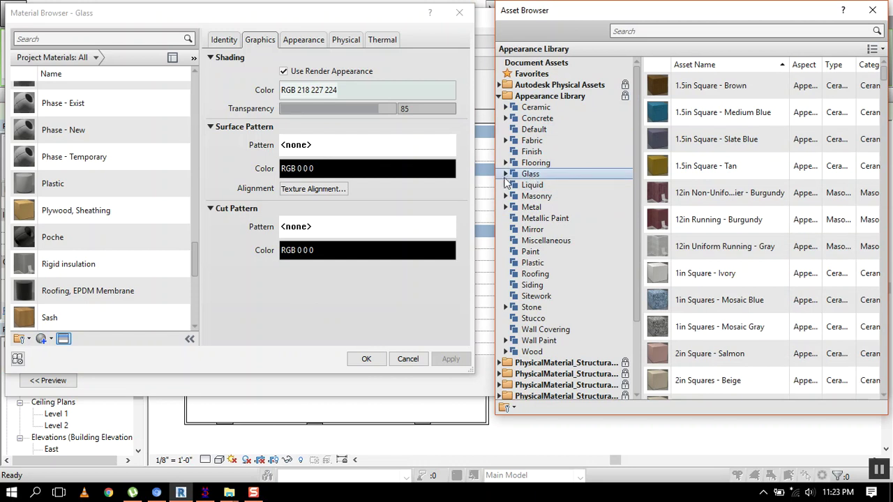
pyautogui.click(504, 174)
pyautogui.moveTo(726, 219)
pyautogui.scroll(-1, 752, 399)
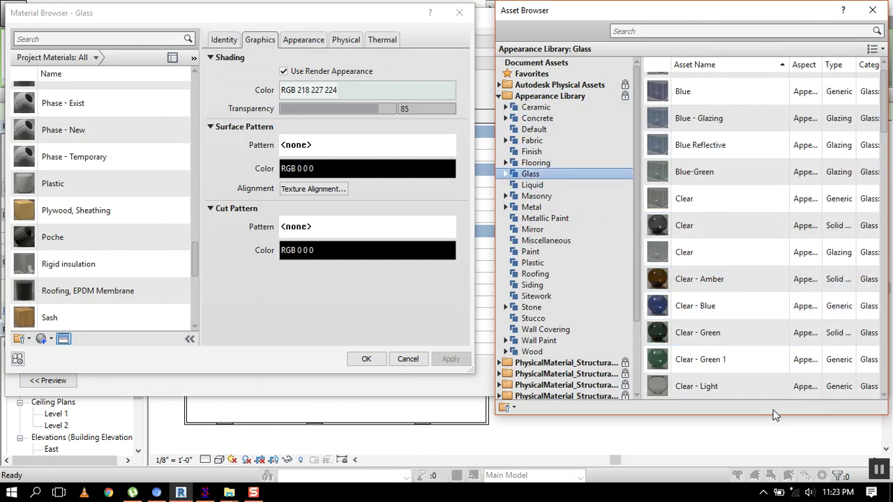
pyautogui.doubleClick(719, 307)
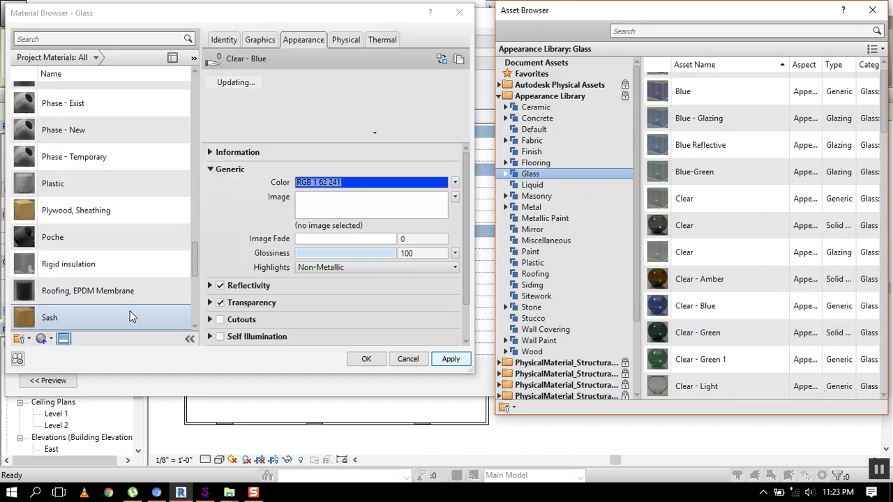
pyautogui.click(87, 291)
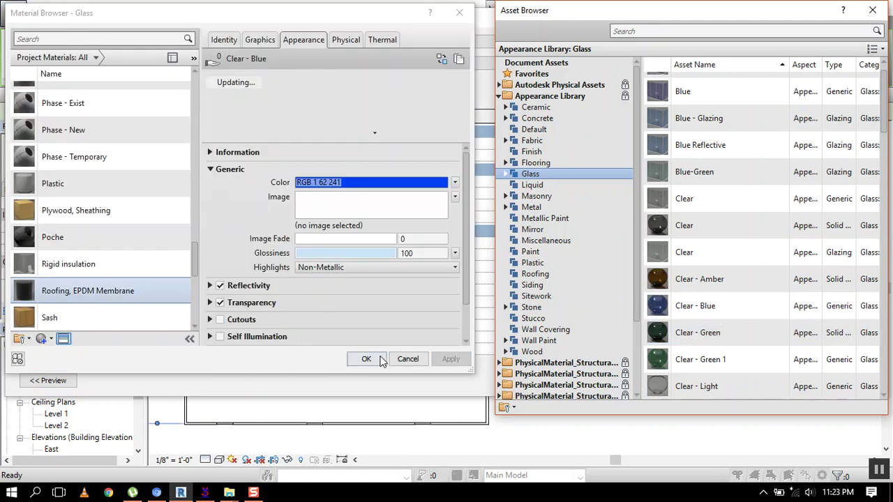
pyautogui.click(381, 359)
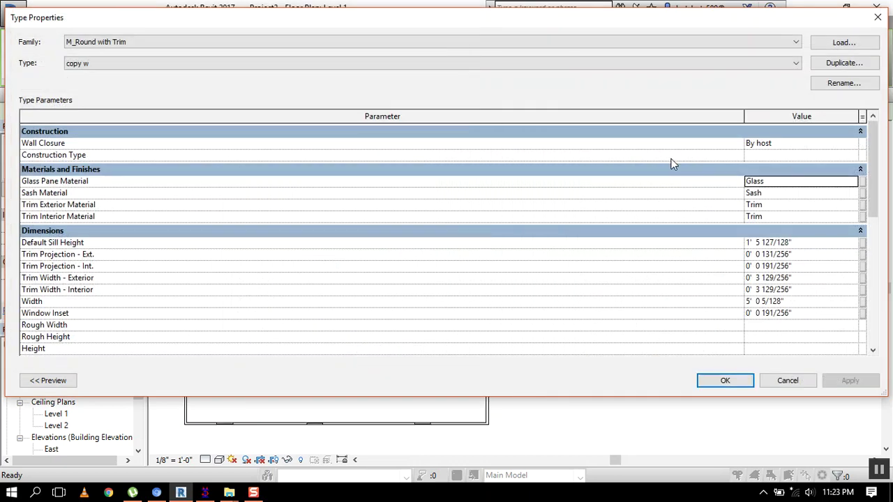
# Accept the copy w round window type with Glass pane and Sash and Trim frame materials
pyautogui.scroll(-3, 751, 279)
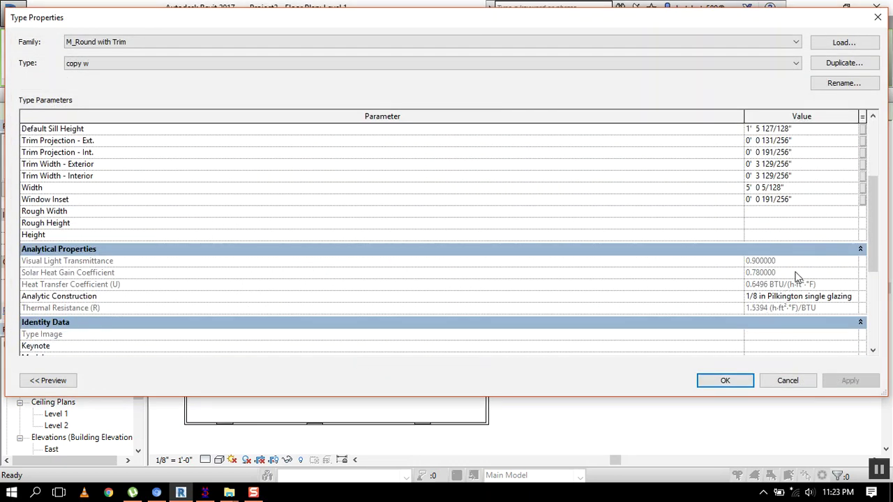
pyautogui.scroll(2, 792, 284)
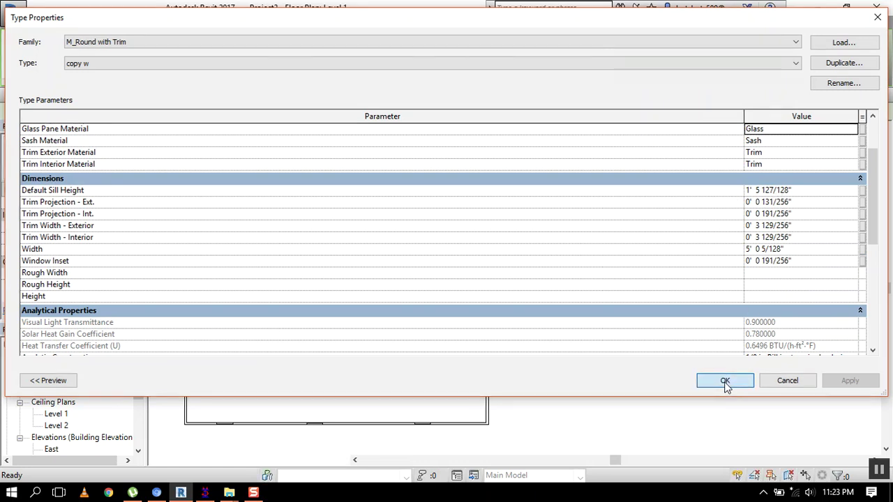
pyautogui.click(725, 381)
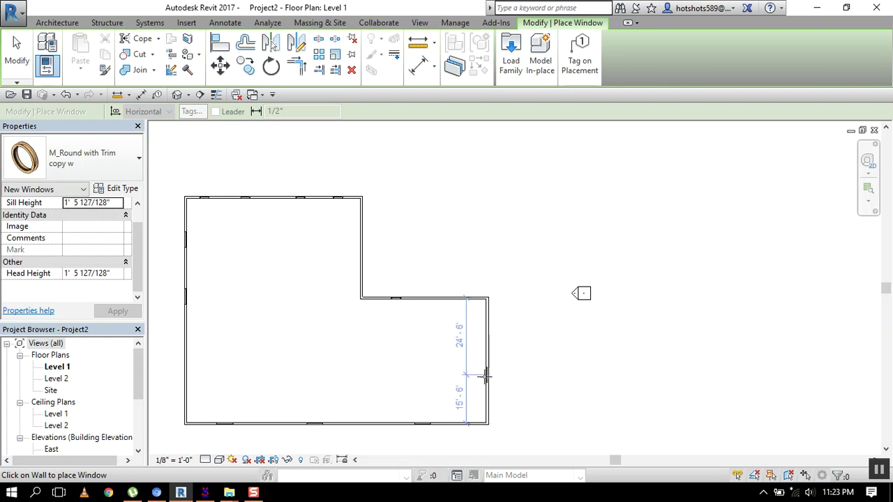
# Place three copy w round windows low, middle and near the top of the right-hand wall
pyautogui.scroll(1, 486, 380)
pyautogui.scroll(2, 482, 377)
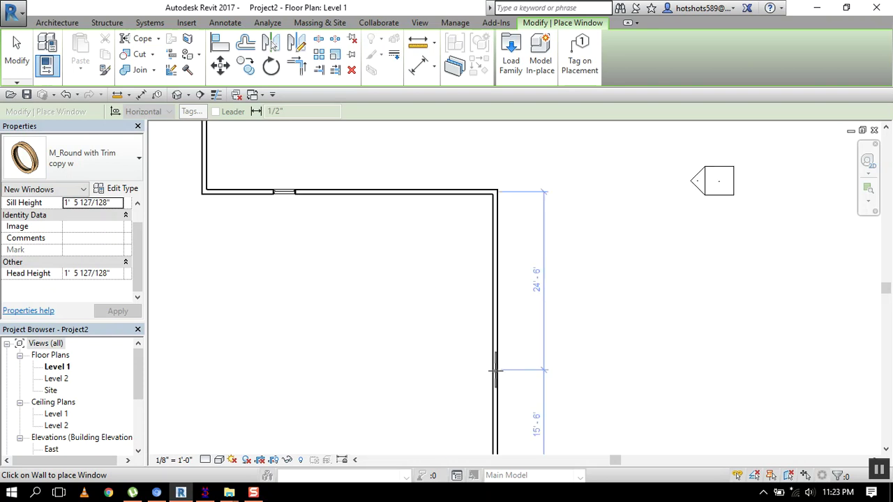
pyautogui.click(497, 371)
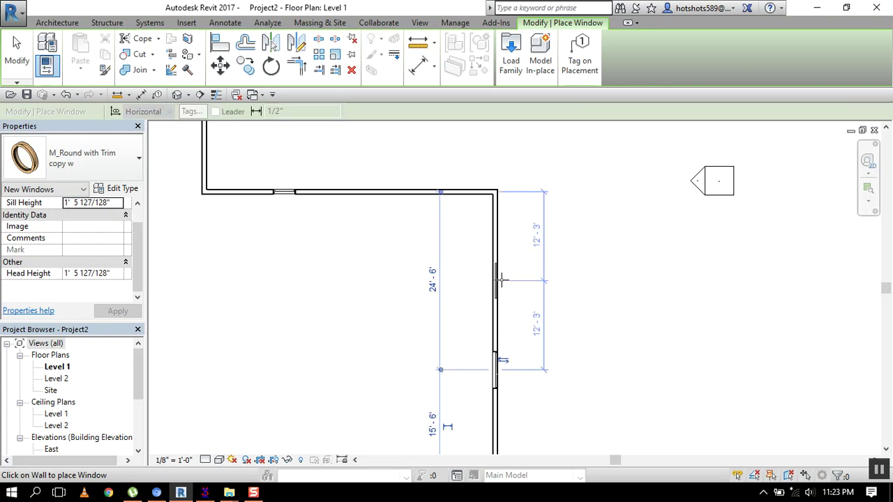
pyautogui.click(502, 280)
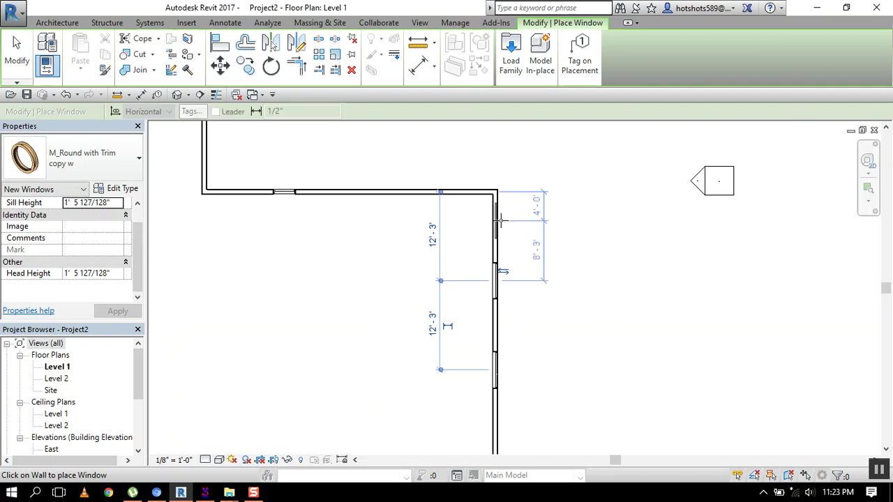
pyautogui.click(501, 220)
pyautogui.scroll(2, 249, 171)
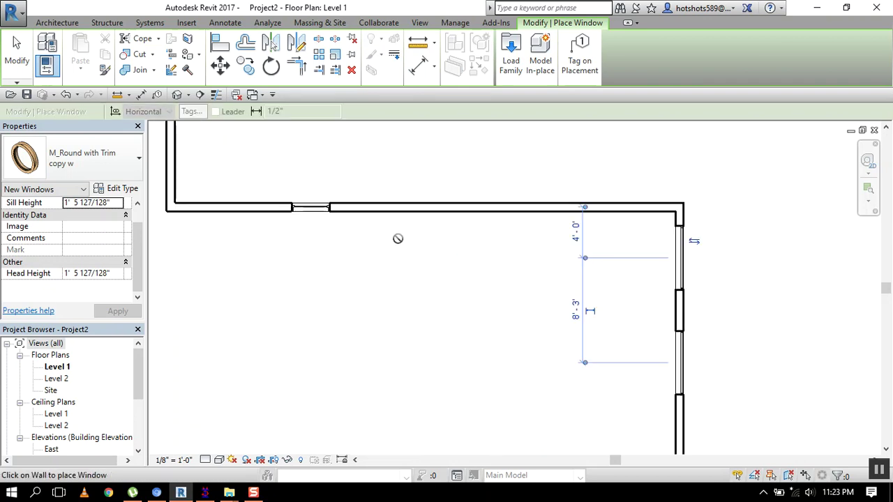
pyautogui.scroll(2, 414, 244)
pyautogui.press('Escape')
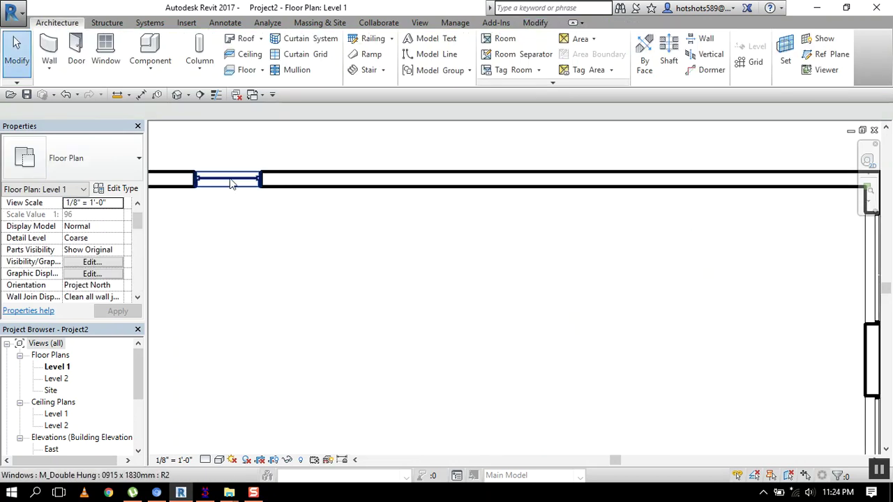
# Shift the top-wall double-hung window slightly right, keeping its original facing after flipping twice
pyautogui.click(233, 183)
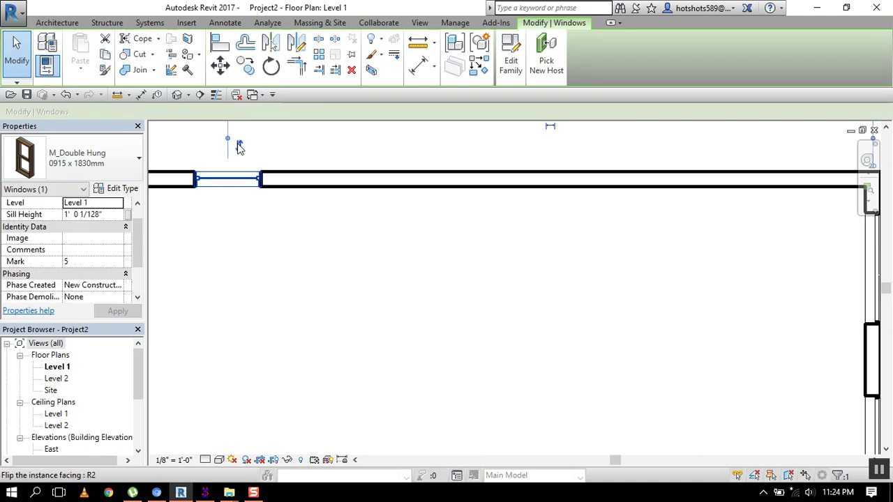
pyautogui.click(239, 147)
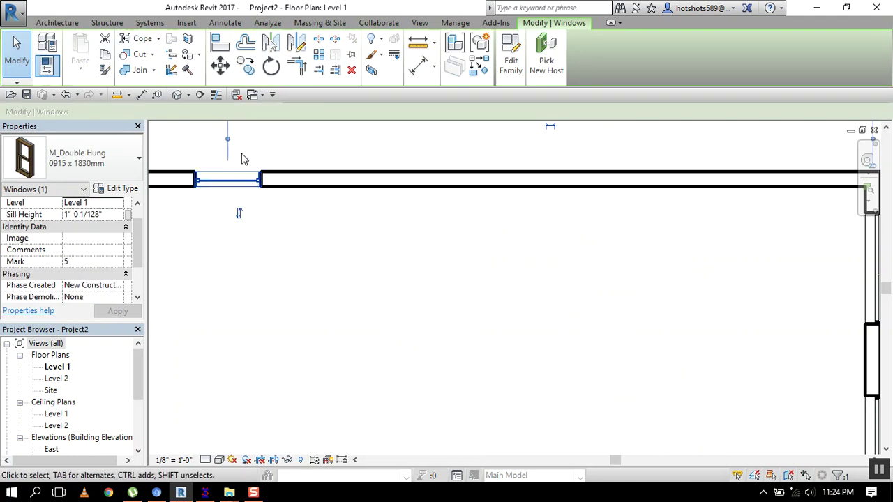
pyautogui.click(238, 212)
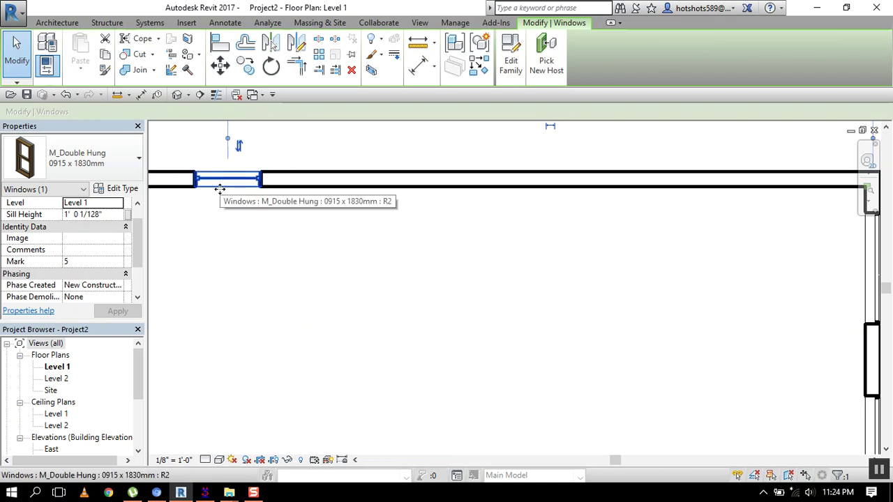
pyautogui.press('Right')
pyautogui.press('Right')
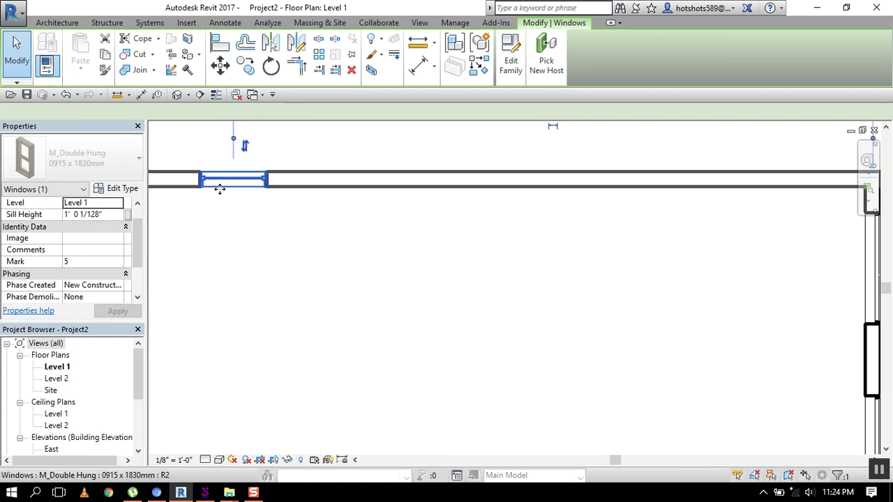
pyautogui.press('Right')
pyautogui.press('Right')
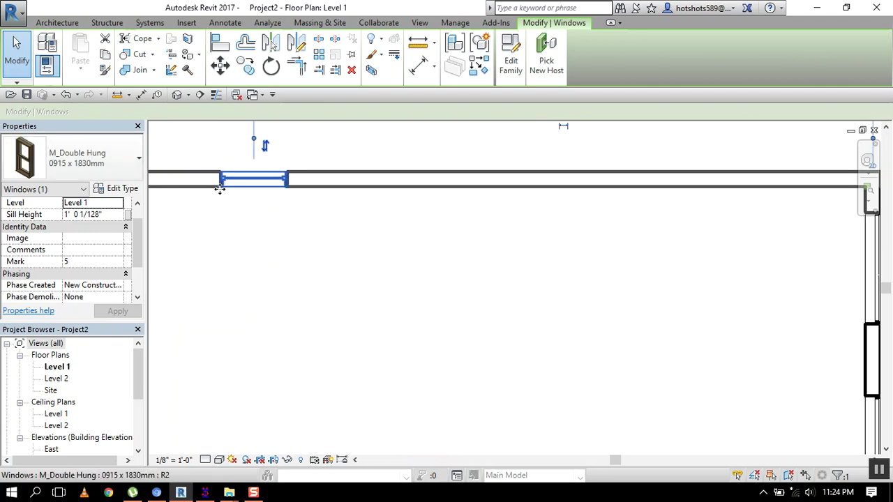
pyautogui.press('Left')
pyautogui.press('Left')
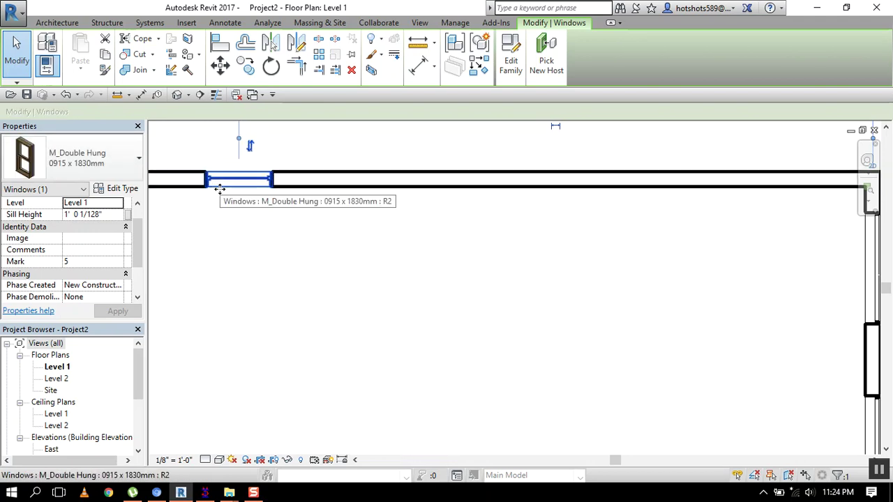
# Zoom out, pan to the plan's upper right, and switch to the default 3D view
pyautogui.scroll(-3, 279, 199)
pyautogui.moveTo(516, 282); pyautogui.dragTo(614, 232, button='middle')
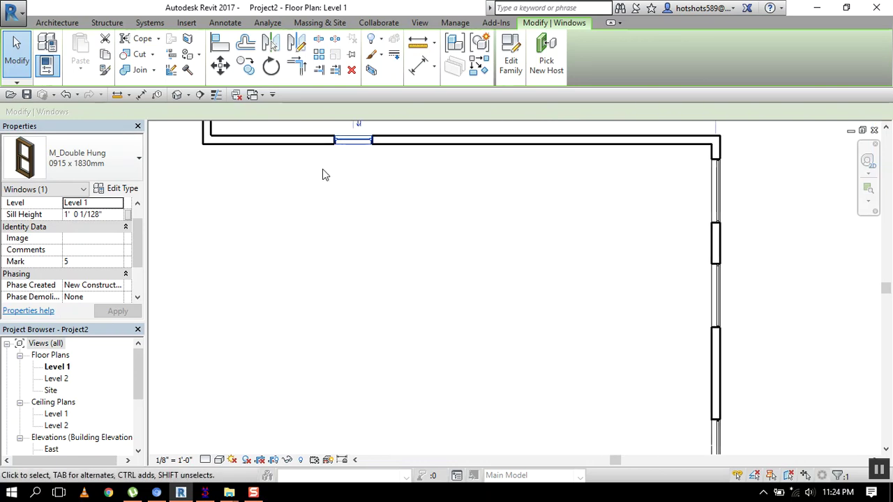
pyautogui.click(176, 96)
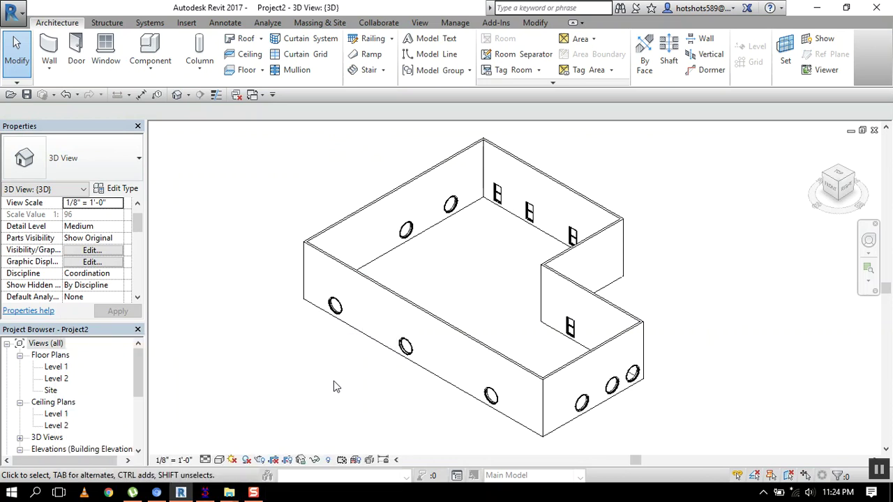
# Raise the three front-wall round windows, the left one to a 7' 5 127/128" sill
pyautogui.keyDown('shift'); pyautogui.moveTo(334, 388); pyautogui.dragTo(433, 303, button='middle'); pyautogui.keyUp('shift')
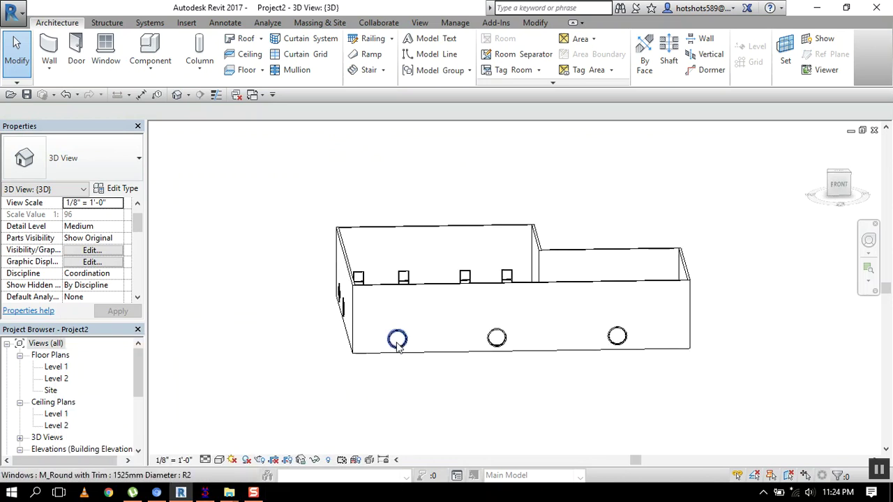
pyautogui.click(398, 351)
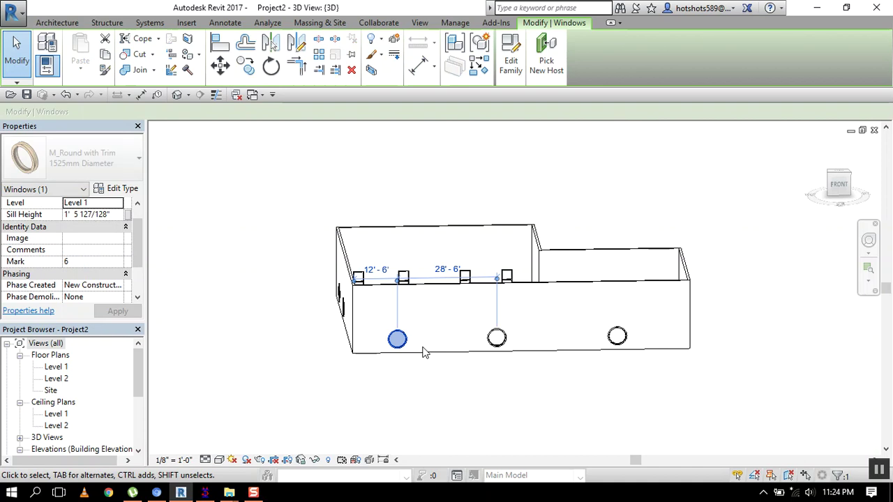
pyautogui.press('Up')
pyautogui.press('Up')
pyautogui.press('Up')
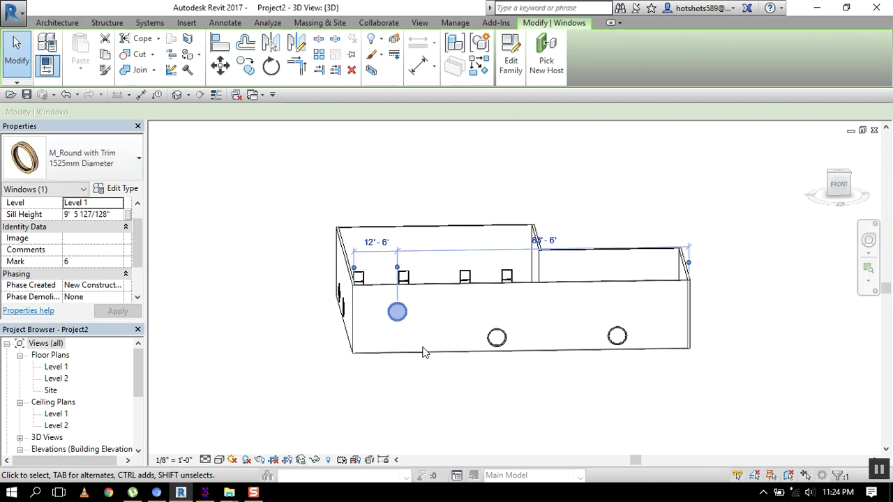
pyautogui.click(498, 336)
pyautogui.press('Escape')
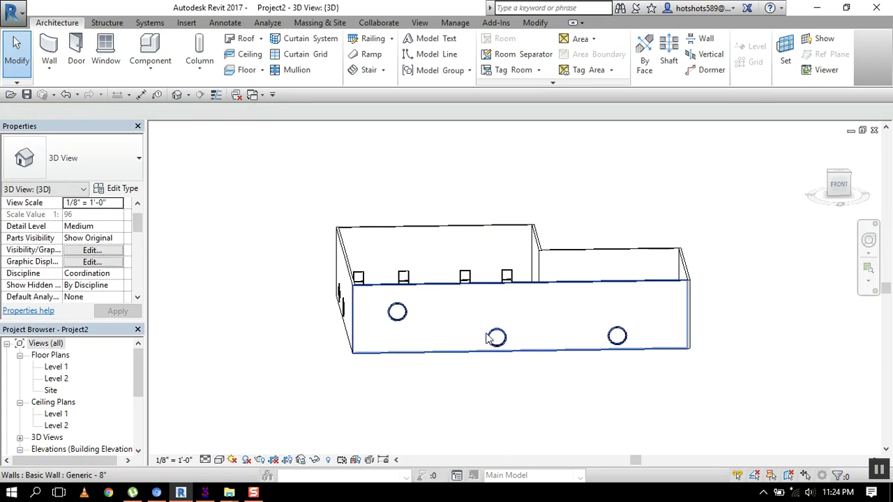
pyautogui.click(499, 336)
pyautogui.moveTo(501, 334); pyautogui.dragTo(502, 324)
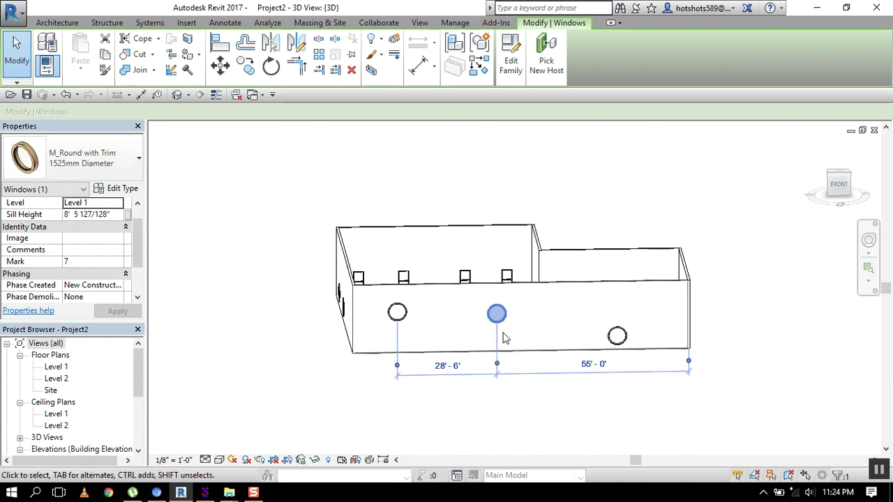
pyautogui.click(722, 363)
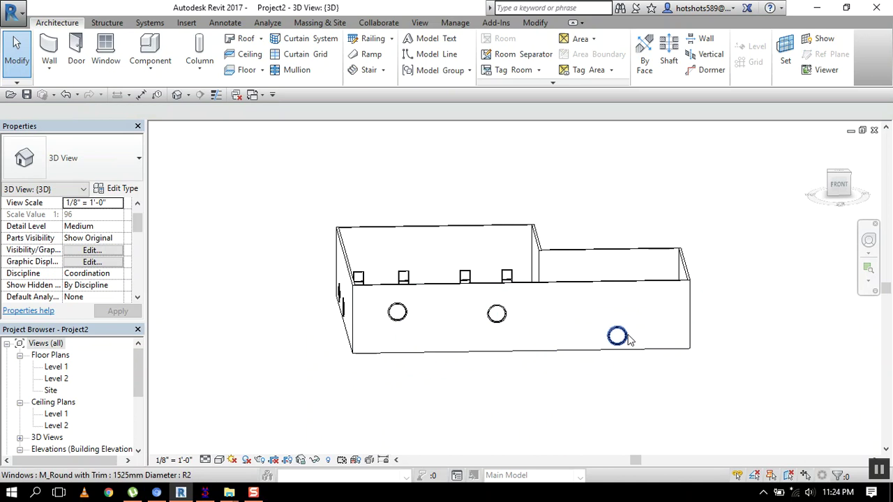
pyautogui.click(625, 338)
pyautogui.moveTo(628, 340); pyautogui.dragTo(630, 339)
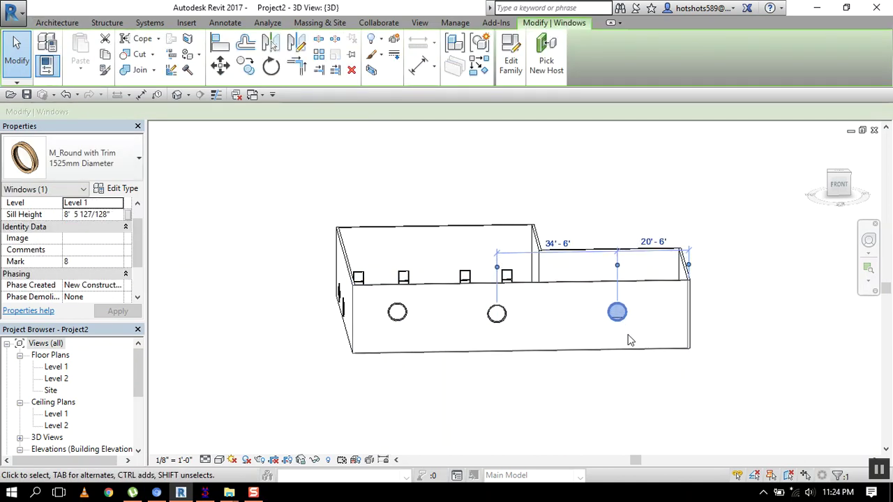
pyautogui.press('Escape')
# On the left side wall, nudge the two round windows higher up the wall
pyautogui.moveTo(595, 335)
pyautogui.keyDown('shift'); pyautogui.mouseDown(button='middle')
pyautogui.moveTo(688, 339)
pyautogui.moveTo(744, 319)
pyautogui.moveTo(760, 323)
pyautogui.mouseUp(button='middle'); pyautogui.keyUp('shift')
pyautogui.click(515, 339)
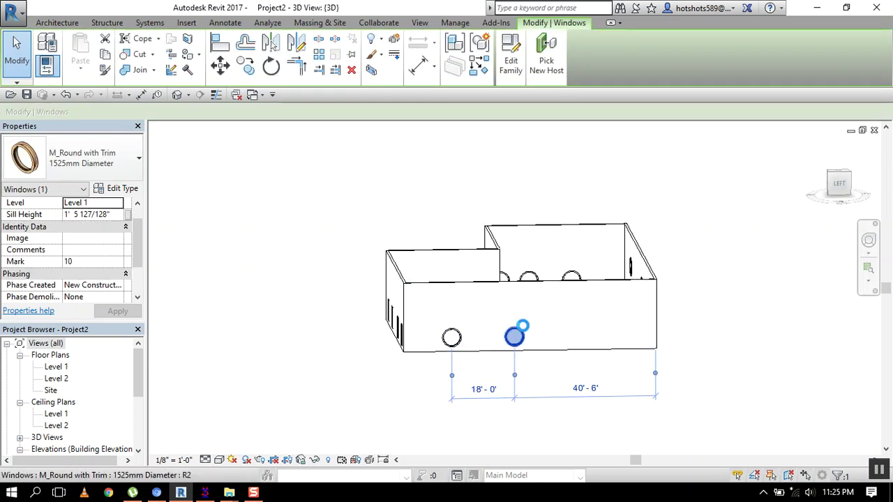
pyautogui.press('Up')
pyautogui.press('Up')
pyautogui.press('Up')
pyautogui.press('Up')
pyautogui.press('Up')
pyautogui.press('Up')
pyautogui.press('Up')
pyautogui.press('Escape')
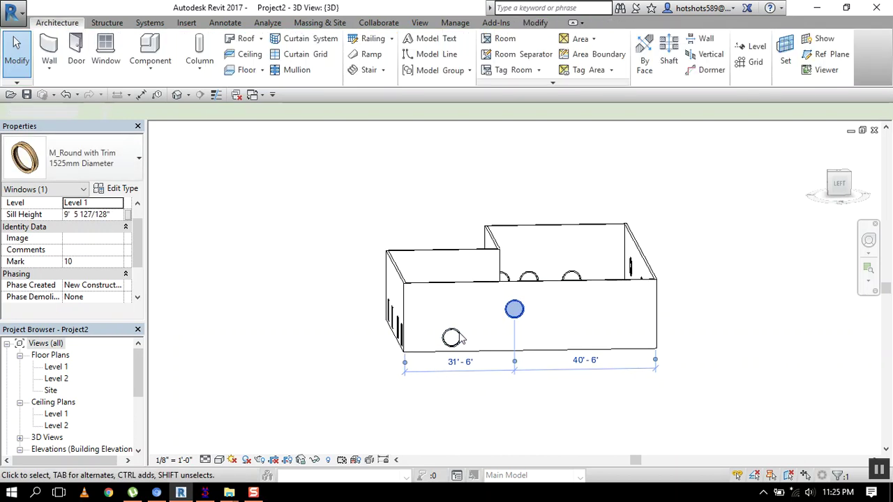
pyautogui.click(460, 340)
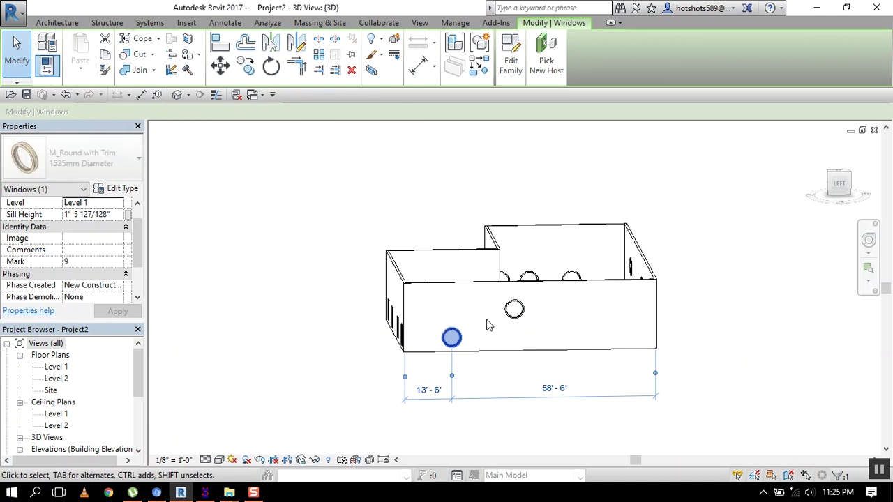
pyautogui.press('Up')
pyautogui.press('Up')
pyautogui.press('Up')
pyautogui.press('Up')
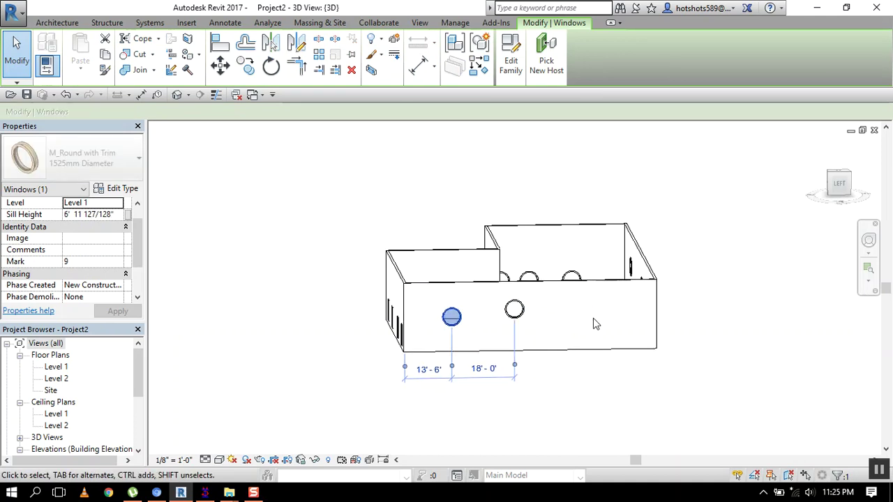
pyautogui.press('Up')
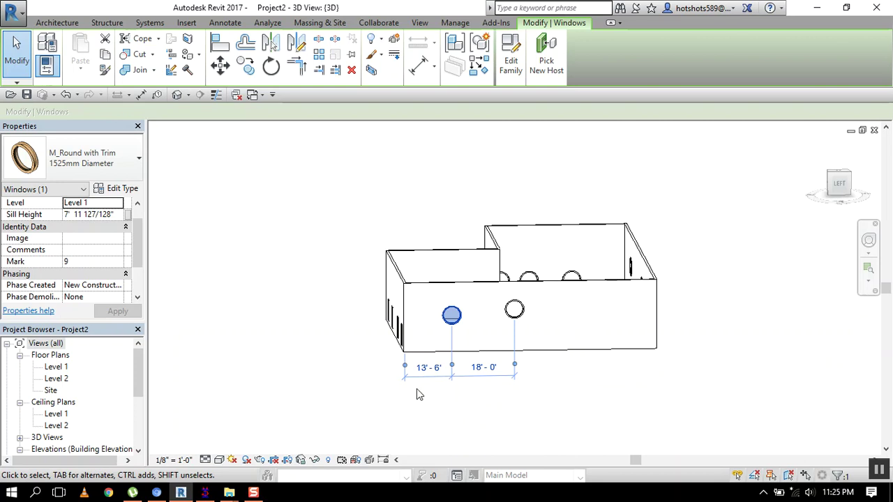
pyautogui.keyDown('shift'); pyautogui.moveTo(368, 340); pyautogui.dragTo(488, 335, button='middle'); pyautogui.keyUp('shift')
# Raise the four back-wall double-hung windows by differing amounts, shifting the leftmost one sideways
pyautogui.click(420, 341)
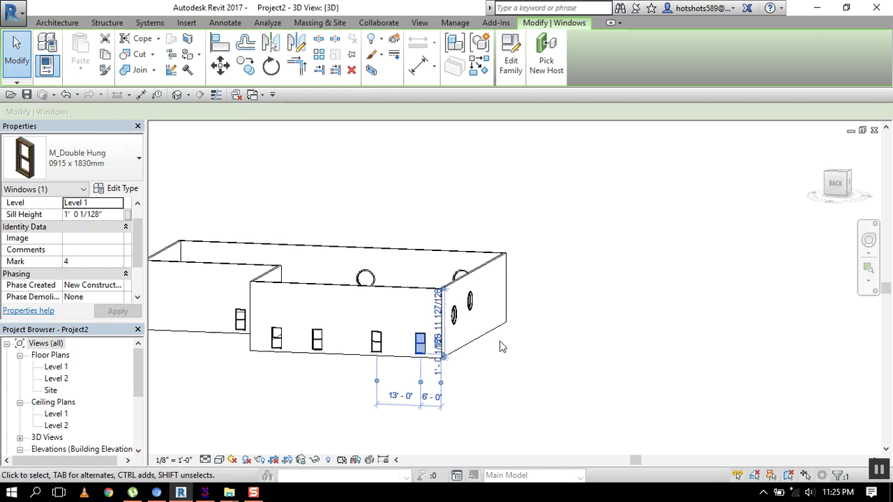
pyautogui.press('Up')
pyautogui.press('Up')
pyautogui.press('Up')
pyautogui.press('Up')
pyautogui.press('Up')
pyautogui.press('Up')
pyautogui.press('Up')
pyautogui.press('Up')
pyautogui.press('Up')
pyautogui.press('Up')
pyautogui.press('Up')
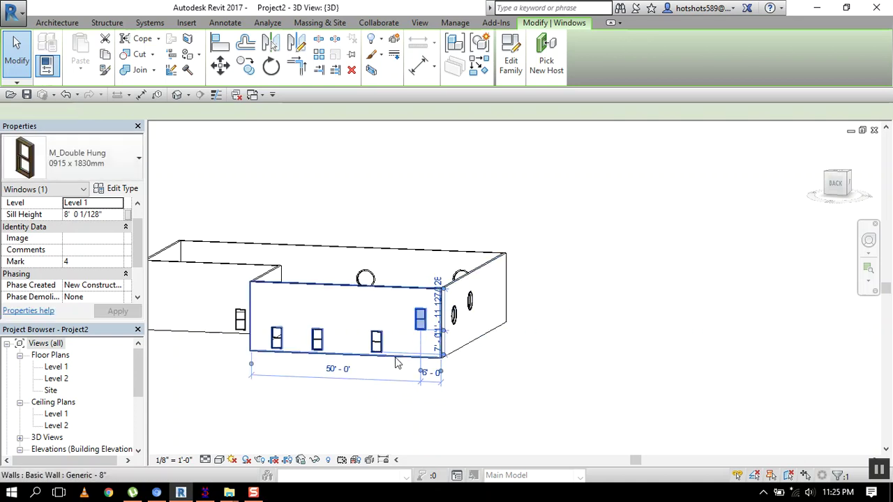
pyautogui.click(384, 341)
pyautogui.press('Up')
pyautogui.press('Up')
pyautogui.press('Up')
pyautogui.press('Up')
pyautogui.press('Up')
pyautogui.press('Up')
pyautogui.press('Up')
pyautogui.press('Up')
pyautogui.press('Up')
pyautogui.press('Up')
pyautogui.press('Up')
pyautogui.press('Up')
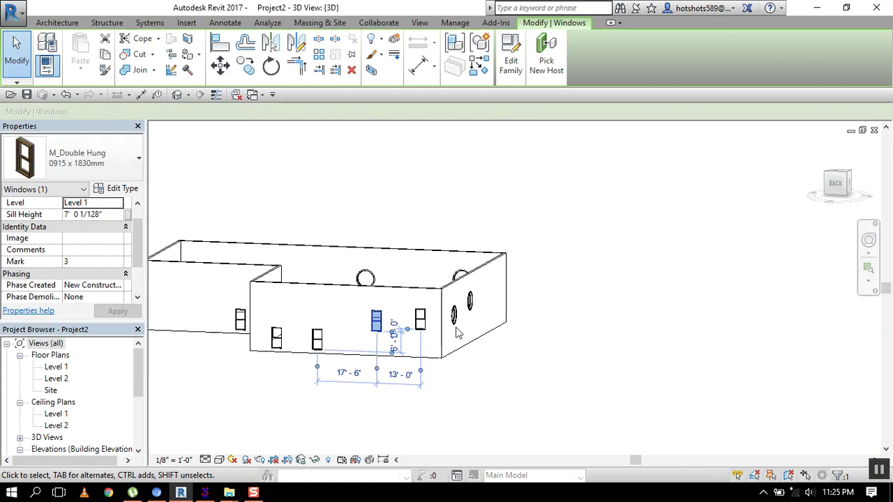
pyautogui.click(318, 339)
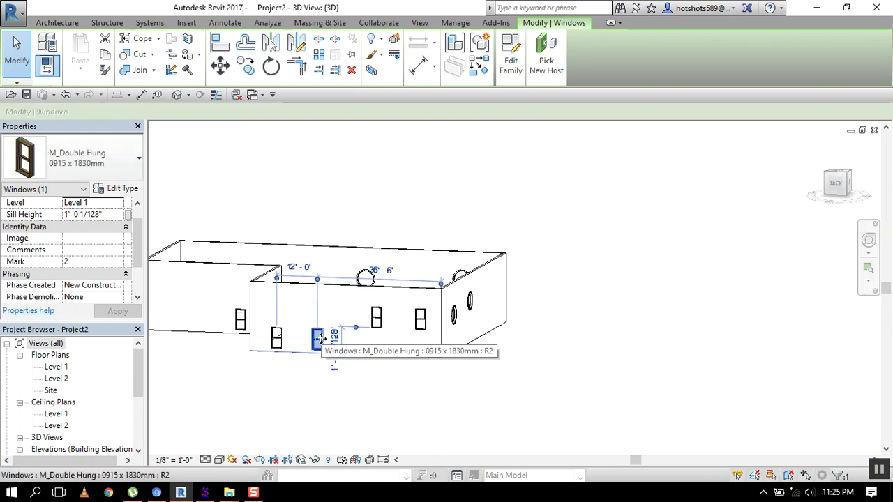
pyautogui.press('Up')
pyautogui.press('Up')
pyautogui.press('Up')
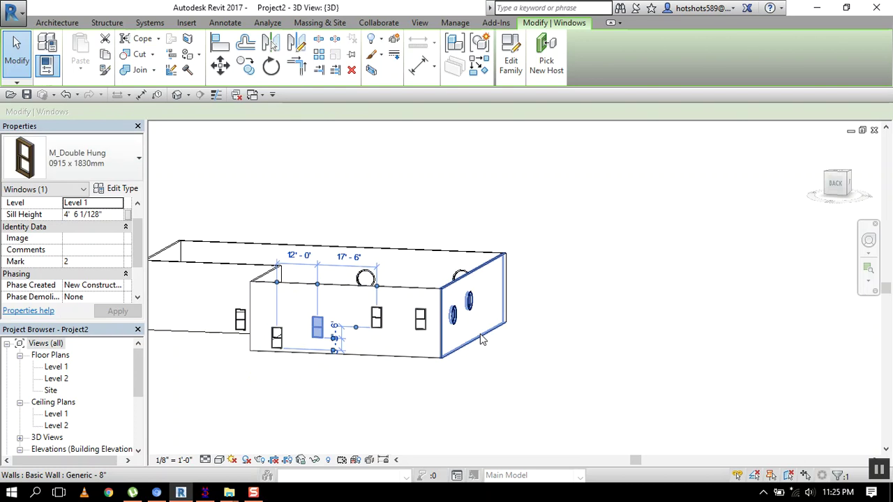
pyautogui.press('Up')
pyautogui.press('Up')
pyautogui.press('Up')
pyautogui.press('Up')
pyautogui.press('Up')
pyautogui.press('Up')
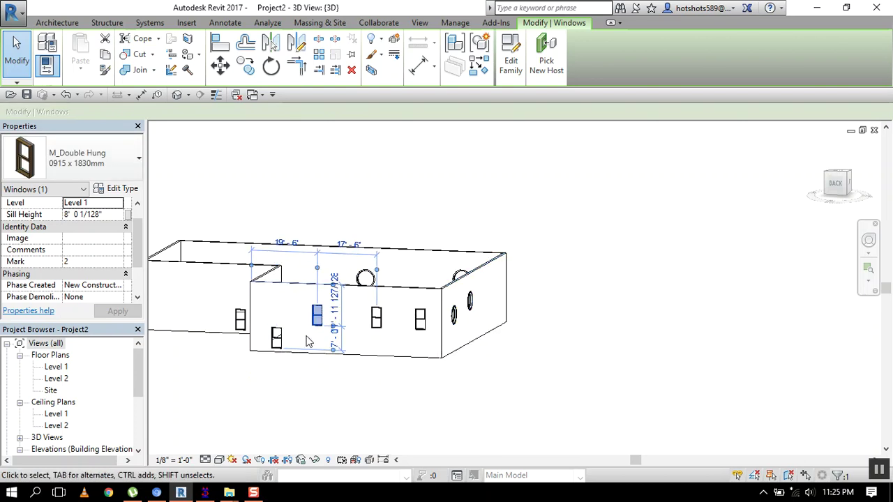
pyautogui.click(278, 340)
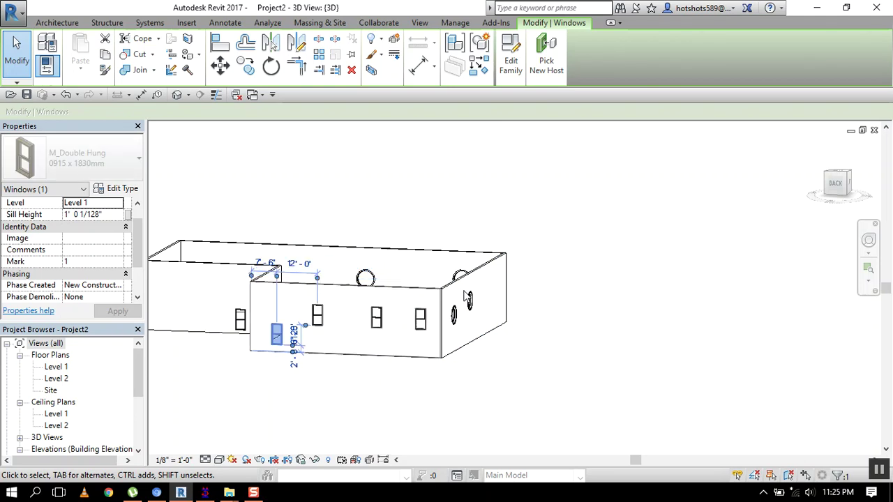
pyautogui.press('Up')
pyautogui.press('Up')
pyautogui.press('Up')
pyautogui.press('Up')
pyautogui.press('Up')
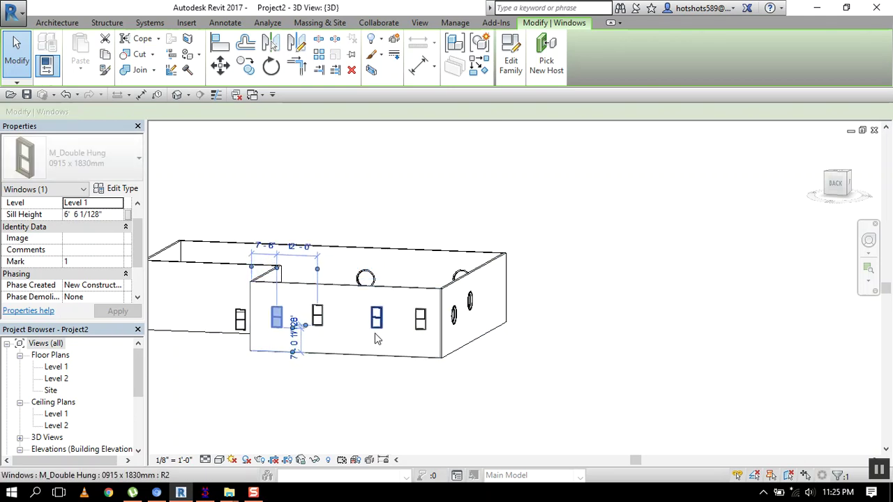
pyautogui.press('Up')
pyautogui.press('Up')
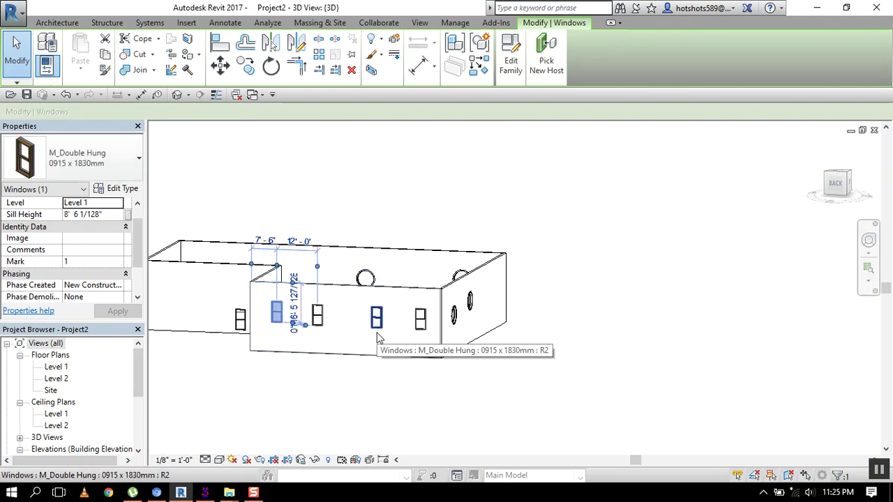
pyautogui.press('Right')
pyautogui.press('Right')
pyautogui.press('Right')
# Set the short-wing double-hung window's sill height to 8'
pyautogui.click(318, 313)
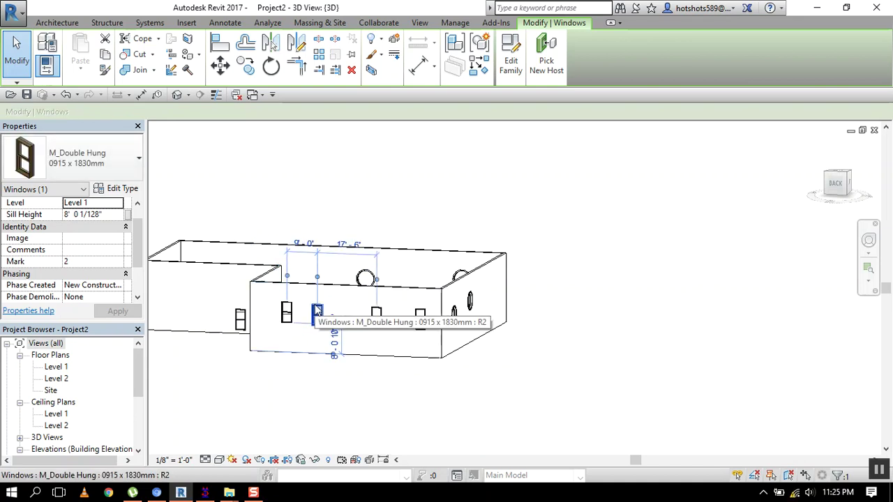
pyautogui.moveTo(394, 321)
pyautogui.keyDown('shift'); pyautogui.mouseDown(button='middle')
pyautogui.moveTo(323, 358)
pyautogui.moveTo(429, 329)
pyautogui.moveTo(325, 297)
pyautogui.mouseUp(button='middle'); pyautogui.keyUp('shift')
pyautogui.click(329, 290)
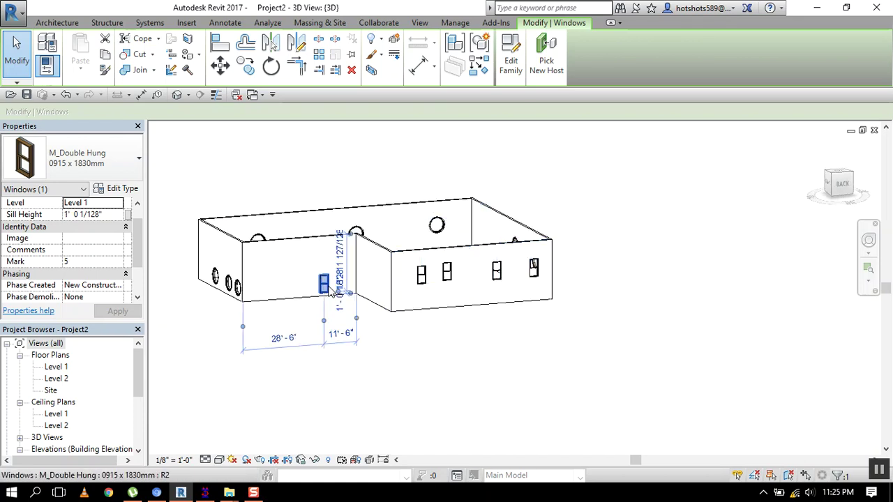
pyautogui.click(337, 291)
pyautogui.write('8')
pyautogui.press('Return')
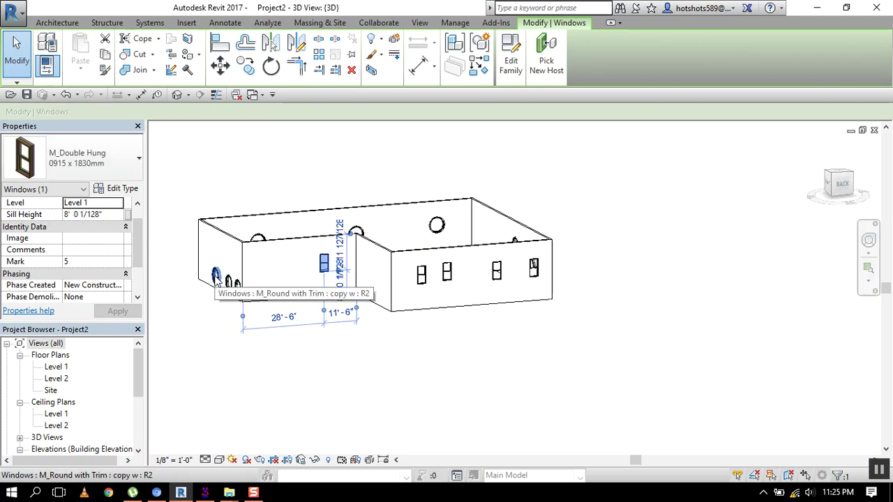
# Lower the end-wall round window and the short-wing double-hung window, then switch to Shaded visual style
pyautogui.keyDown('ctrl'); pyautogui.click(216, 278); pyautogui.keyUp('ctrl')
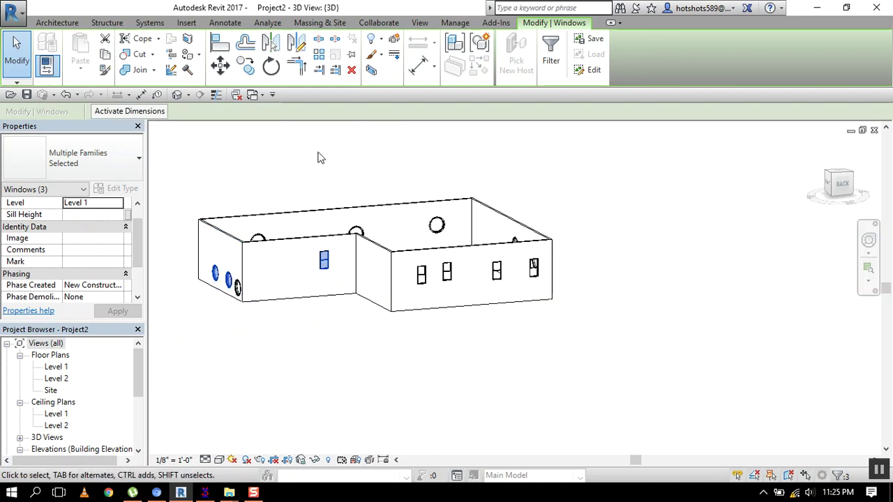
pyautogui.click(329, 260)
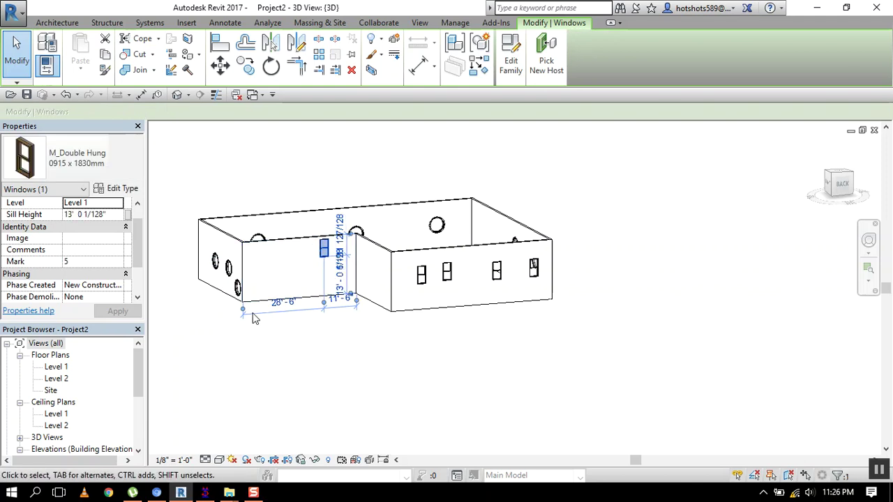
pyautogui.click(238, 287)
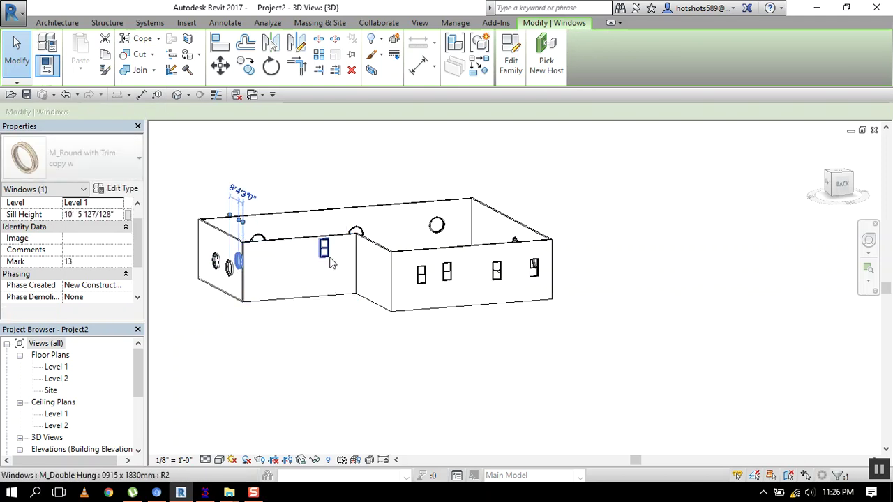
pyautogui.press('Down')
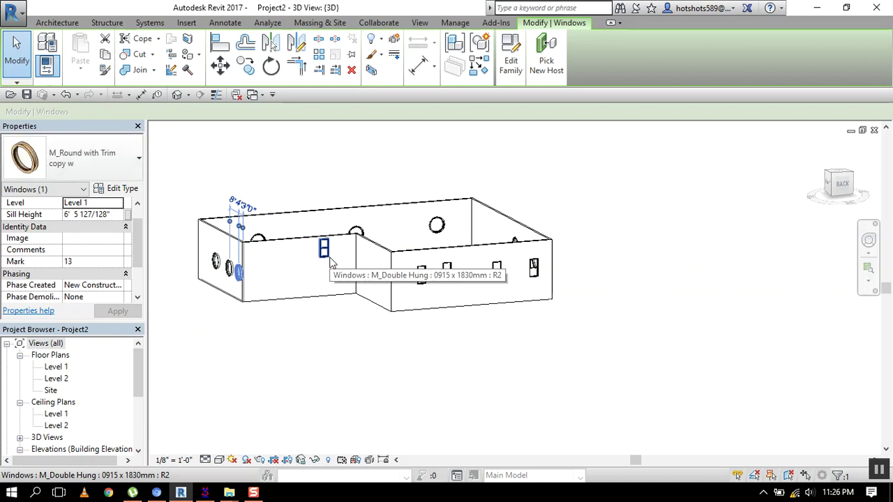
pyautogui.click(331, 259)
pyautogui.press('Down')
pyautogui.press('Down')
pyautogui.click(635, 207)
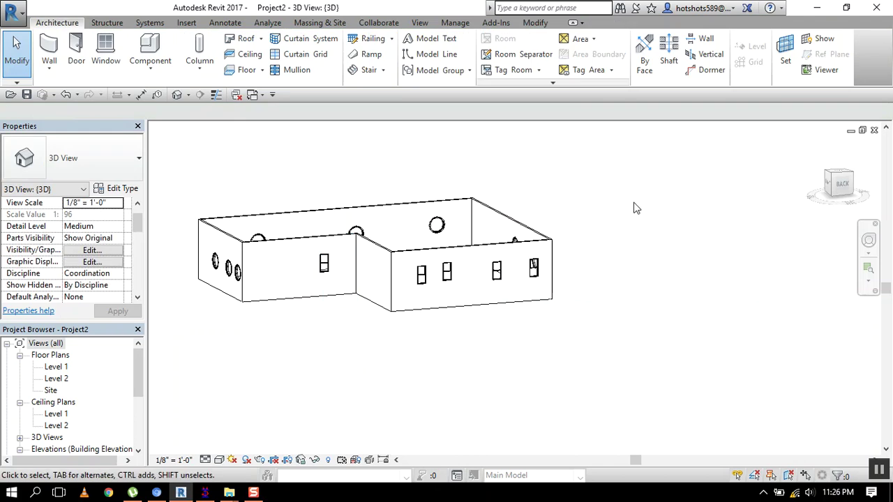
pyautogui.click(218, 460)
pyautogui.click(337, 412)
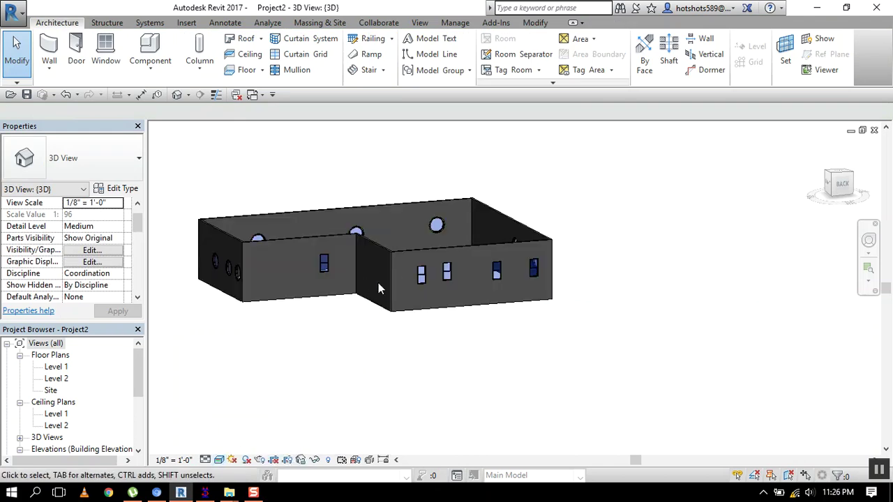
# Orbit to the building's left side and zoom in on a round window
pyautogui.scroll(5, 362, 278)
pyautogui.scroll(-4, 779, 347)
pyautogui.moveTo(780, 347)
pyautogui.mouseDown(button='middle')
pyautogui.moveTo(644, 333)
pyautogui.moveTo(558, 349)
pyautogui.moveTo(420, 296)
pyautogui.moveTo(529, 365)
pyautogui.moveTo(619, 311)
pyautogui.moveTo(614, 291)
pyautogui.moveTo(664, 313)
pyautogui.moveTo(470, 265)
pyautogui.moveTo(377, 321)
pyautogui.mouseUp(button='middle')
pyautogui.scroll(2, 679, 339)
pyautogui.scroll(4, 607, 309)
pyautogui.moveTo(433, 355); pyautogui.dragTo(419, 349, button='middle')
pyautogui.scroll(-4, 407, 399)
pyautogui.moveTo(405, 397)
pyautogui.keyDown('shift'); pyautogui.mouseDown(button='middle')
pyautogui.moveTo(519, 391)
pyautogui.moveTo(528, 366)
pyautogui.mouseUp(button='middle'); pyautogui.keyUp('shift')
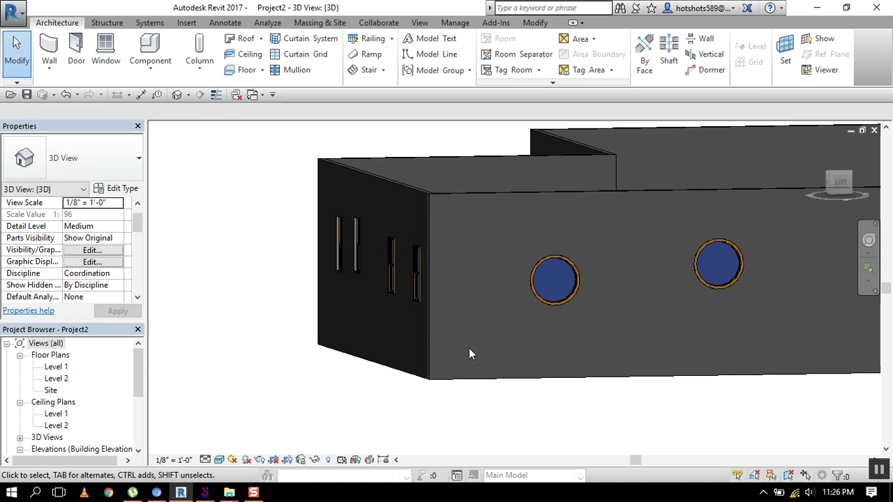
# Orbit to the round-window wall, close in on the double-hung windows and select one
pyautogui.moveTo(453, 295)
pyautogui.keyDown('shift'); pyautogui.mouseDown(button='middle')
pyautogui.moveTo(579, 339)
pyautogui.moveTo(760, 349)
pyautogui.moveTo(694, 320)
pyautogui.moveTo(498, 278)
pyautogui.moveTo(775, 314)
pyautogui.moveTo(565, 202)
pyautogui.moveTo(789, 272)
pyautogui.mouseUp(button='middle'); pyautogui.keyUp('shift')
pyautogui.scroll(-3, 565, 202)
pyautogui.scroll(-1, 635, 314)
pyautogui.moveTo(635, 314)
pyautogui.keyDown('shift'); pyautogui.mouseDown(button='middle')
pyautogui.moveTo(564, 249)
pyautogui.moveTo(543, 211)
pyautogui.mouseUp(button='middle'); pyautogui.keyUp('shift')
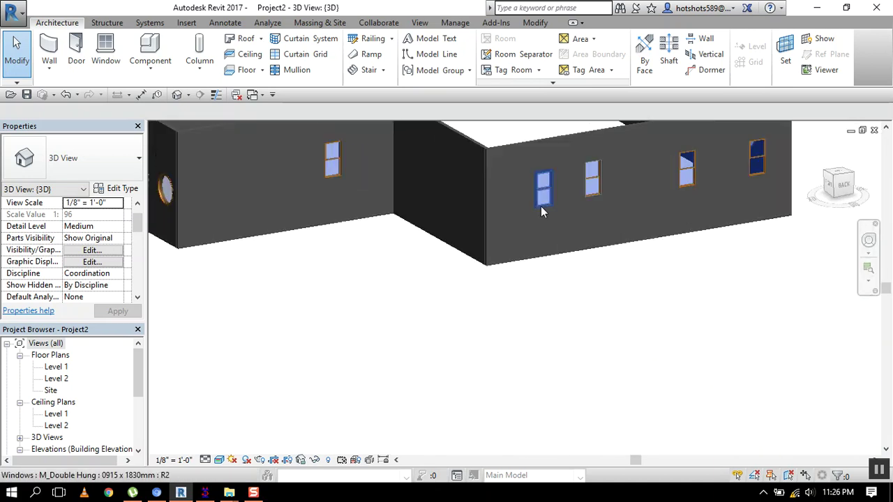
pyautogui.scroll(3, 542, 212)
pyautogui.moveTo(630, 187)
pyautogui.keyDown('shift'); pyautogui.mouseDown(button='middle')
pyautogui.moveTo(590, 200)
pyautogui.moveTo(552, 373)
pyautogui.moveTo(563, 259)
pyautogui.mouseUp(button='middle'); pyautogui.keyUp('shift')
pyautogui.click(517, 266)
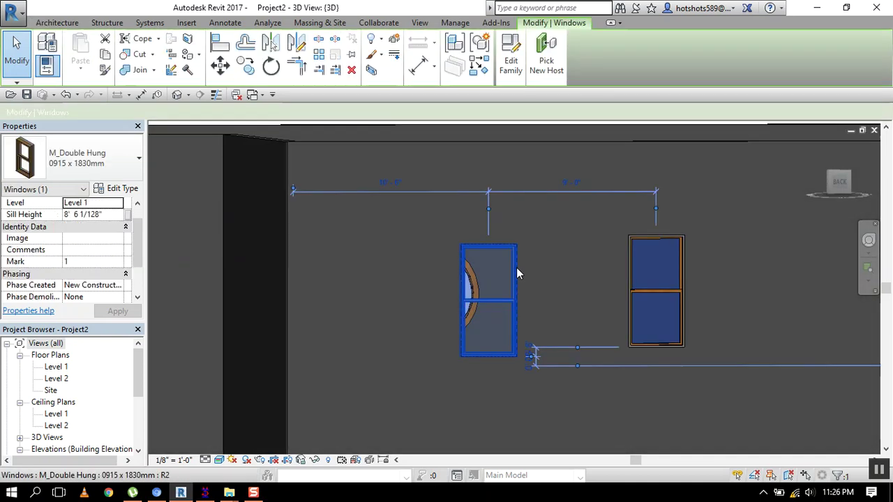
# Nudge the selected double-hung window several steps left along its wall
pyautogui.scroll(2, 522, 257)
pyautogui.scroll(1, 529, 254)
pyautogui.scroll(-2, 529, 254)
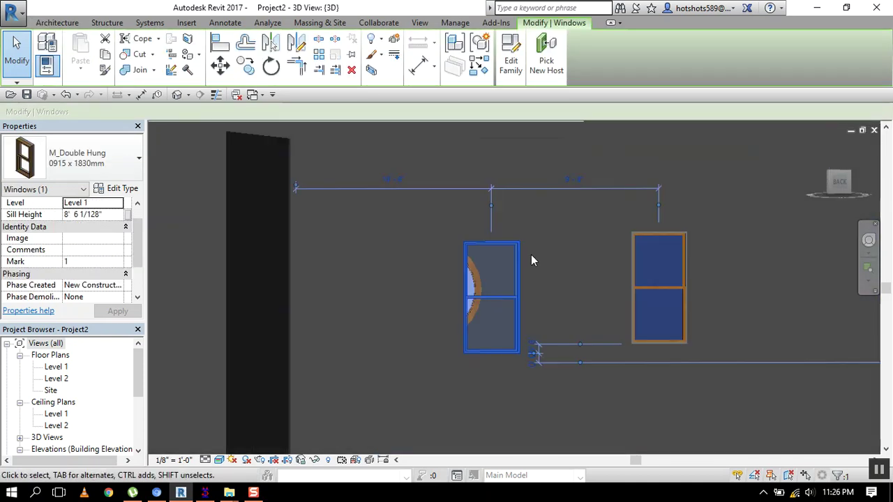
pyautogui.scroll(1, 504, 212)
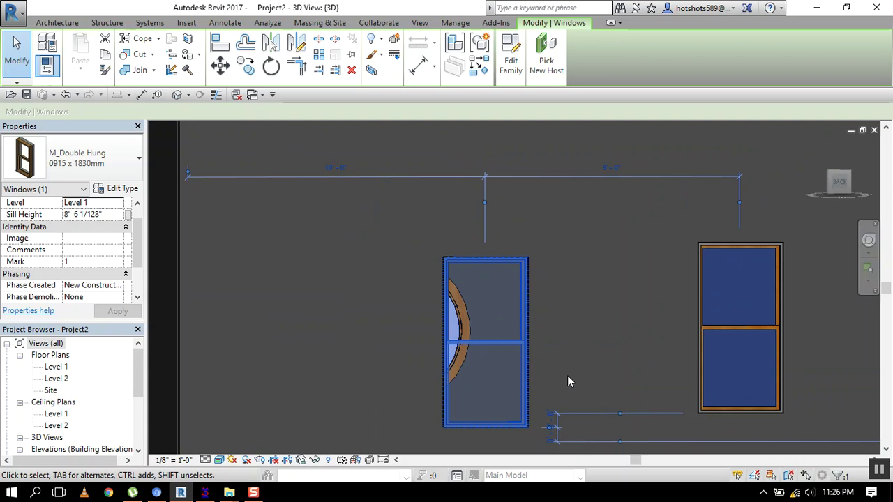
pyautogui.press('space')
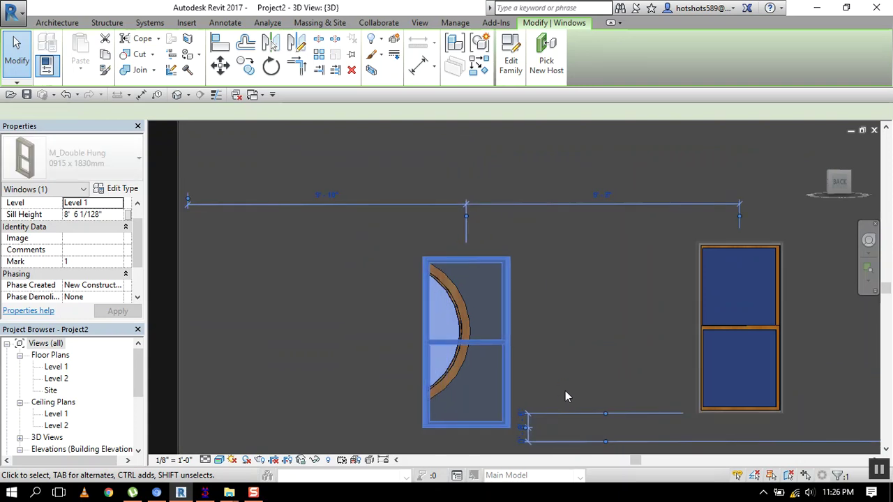
pyautogui.press('space')
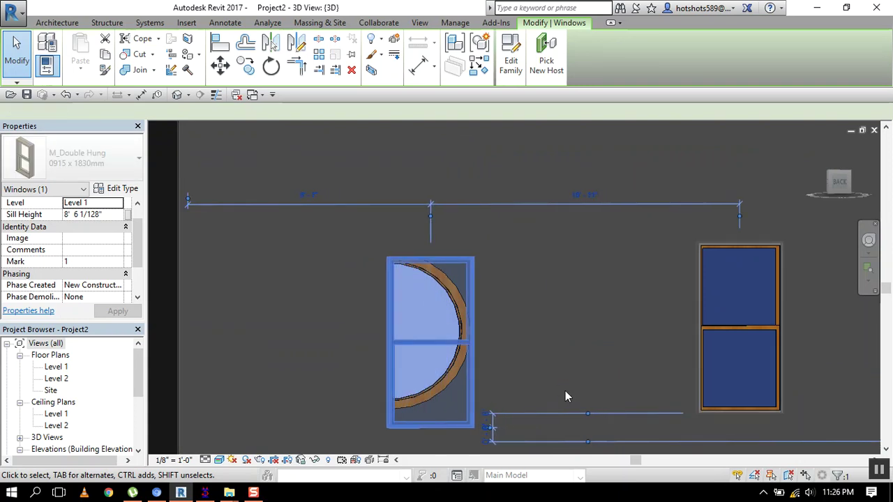
pyautogui.press('Left')
pyautogui.press('Left')
pyautogui.press('Left')
pyautogui.press('Left')
pyautogui.press('Left')
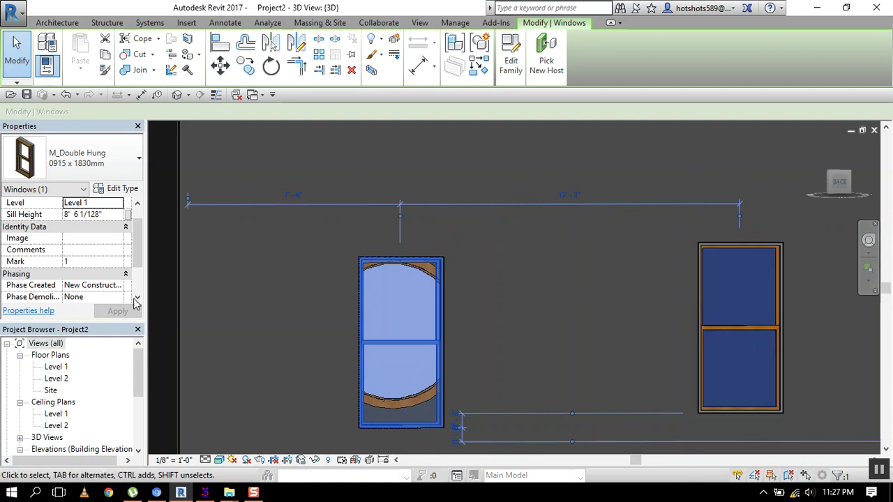
# Orbit and recentre the view to see the whole L-shaped building
pyautogui.moveTo(504, 282); pyautogui.dragTo(516, 314, button='middle')
pyautogui.moveTo(412, 290)
pyautogui.keyDown('shift'); pyautogui.mouseDown(button='middle')
pyautogui.moveTo(335, 337)
pyautogui.moveTo(514, 270)
pyautogui.moveTo(548, 351)
pyautogui.moveTo(661, 345)
pyautogui.moveTo(770, 356)
pyautogui.moveTo(711, 363)
pyautogui.moveTo(561, 354)
pyautogui.mouseUp(button='middle'); pyautogui.keyUp('shift')
pyautogui.moveTo(714, 404)
pyautogui.keyDown('shift'); pyautogui.mouseDown(button='middle')
pyautogui.moveTo(495, 353)
pyautogui.moveTo(580, 409)
pyautogui.moveTo(706, 395)
pyautogui.moveTo(750, 359)
pyautogui.moveTo(805, 381)
pyautogui.mouseUp(button='middle'); pyautogui.keyUp('shift')
pyautogui.moveTo(670, 363)
pyautogui.keyDown('shift'); pyautogui.mouseDown(button='middle')
pyautogui.moveTo(688, 356)
pyautogui.moveTo(644, 367)
pyautogui.moveTo(614, 334)
pyautogui.mouseUp(button='middle'); pyautogui.keyUp('shift')
pyautogui.moveTo(558, 300)
pyautogui.mouseDown(button='middle')
pyautogui.moveTo(584, 309)
pyautogui.moveTo(422, 264)
pyautogui.mouseUp(button='middle')
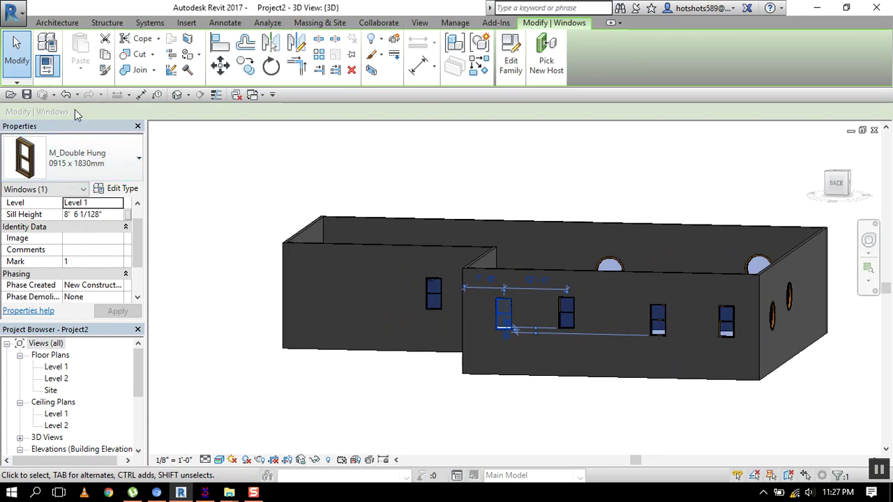
pyautogui.click(143, 168)
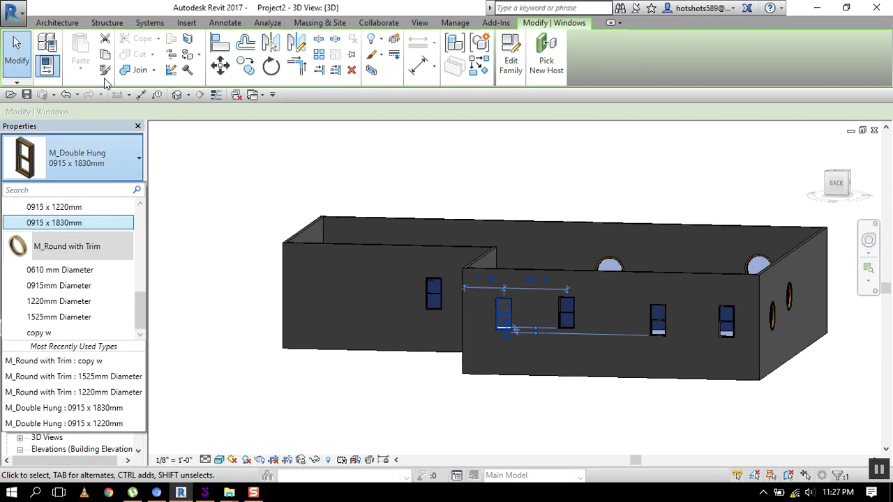
pyautogui.click(57, 22)
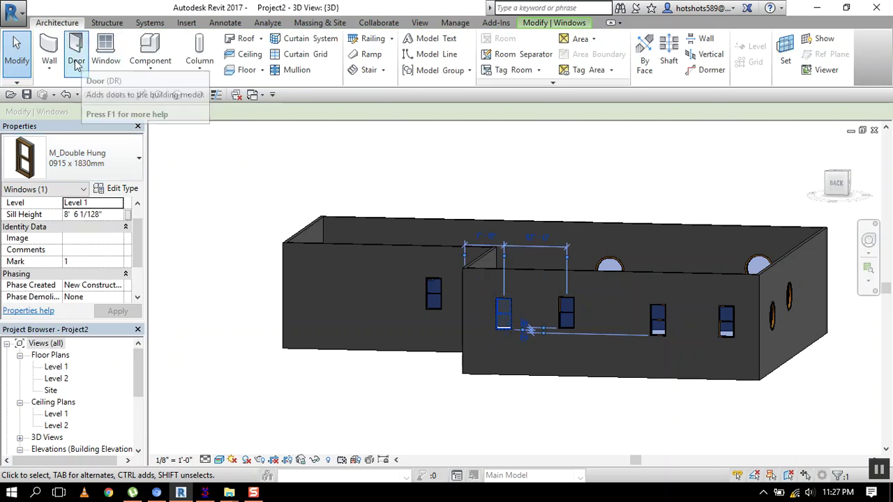
pyautogui.click(105, 54)
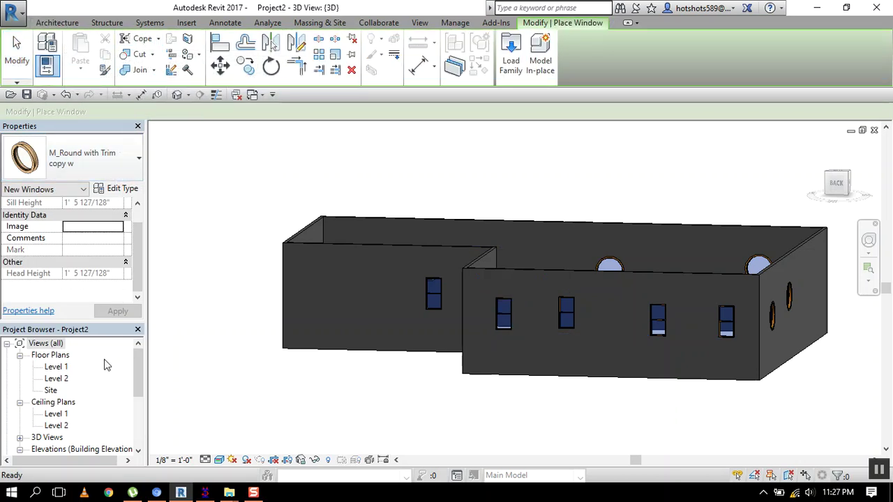
pyautogui.scroll(-5, 101, 406)
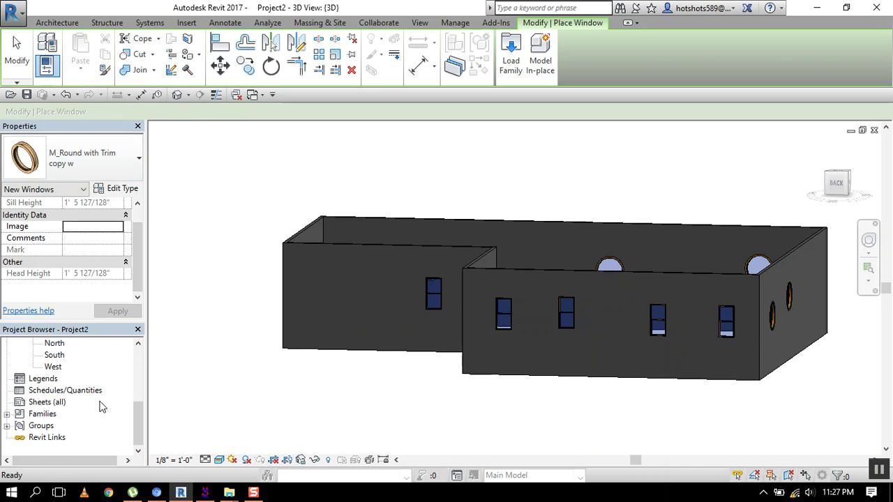
pyautogui.click(33, 415)
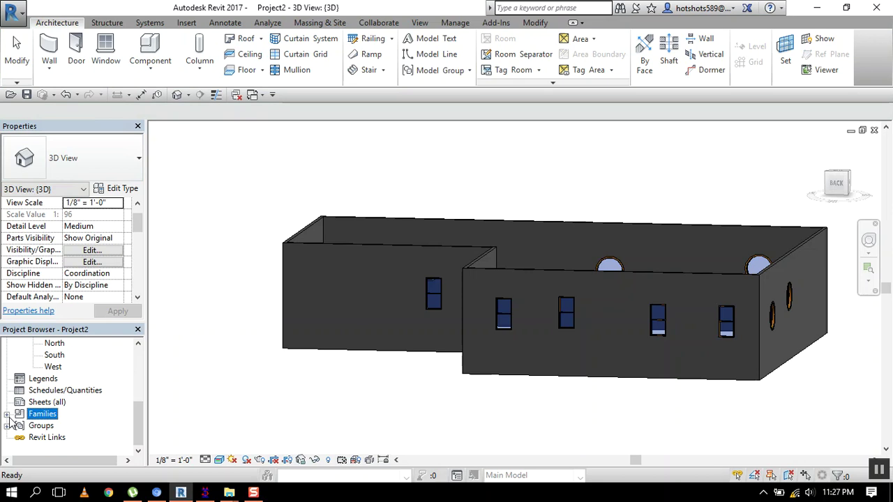
pyautogui.click(7, 415)
pyautogui.scroll(-2, 55, 411)
pyautogui.scroll(-2, 51, 414)
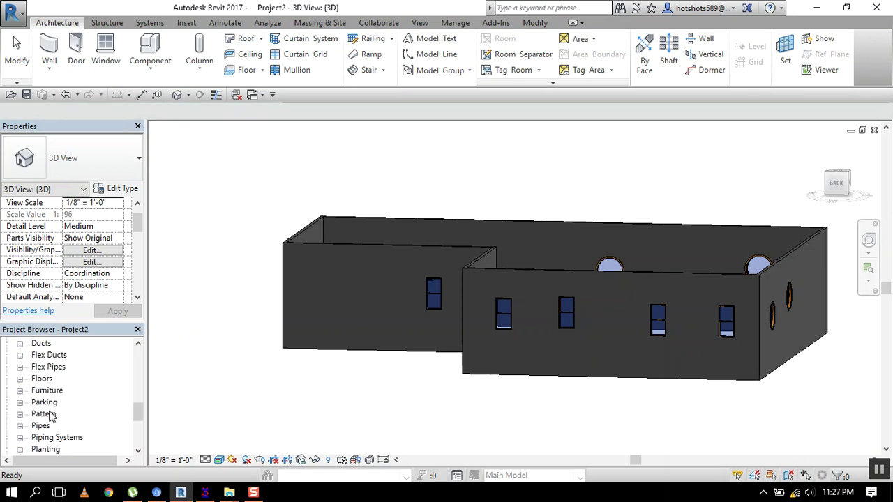
pyautogui.scroll(-3, 51, 416)
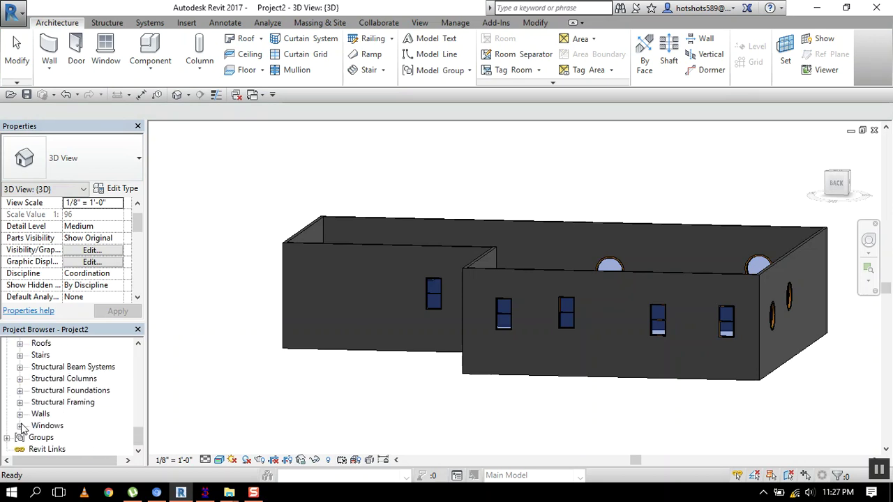
pyautogui.click(20, 426)
pyautogui.scroll(-1, 70, 419)
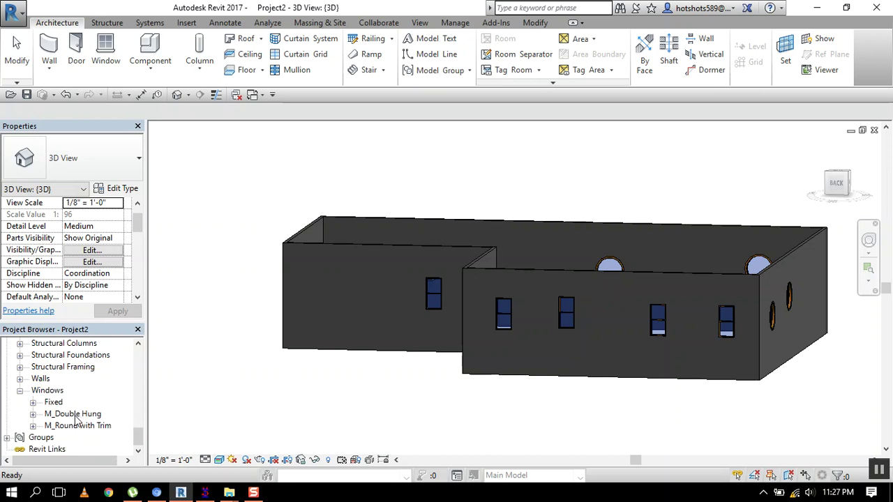
pyautogui.doubleClick(53, 403)
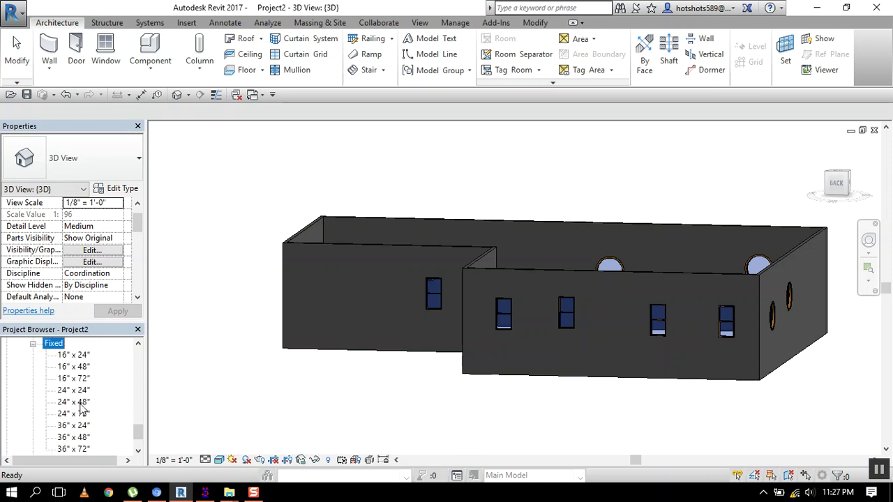
pyautogui.scroll(-1, 82, 405)
pyautogui.doubleClick(73, 403)
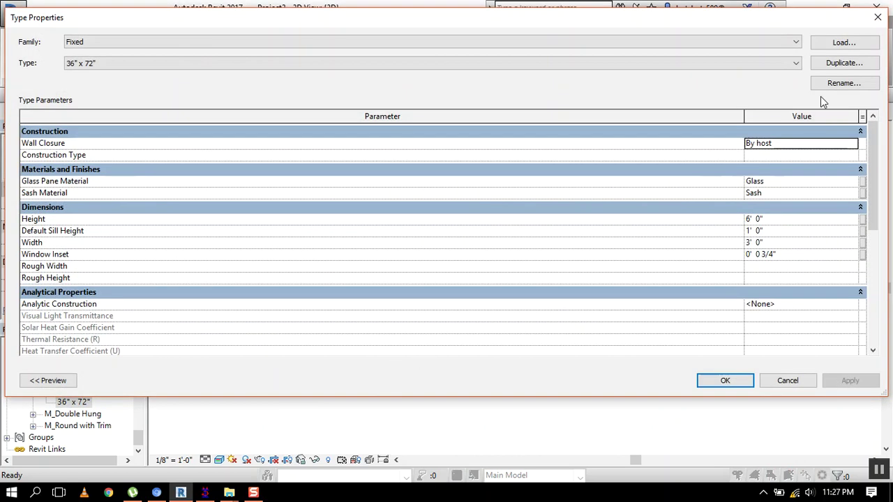
pyautogui.click(726, 381)
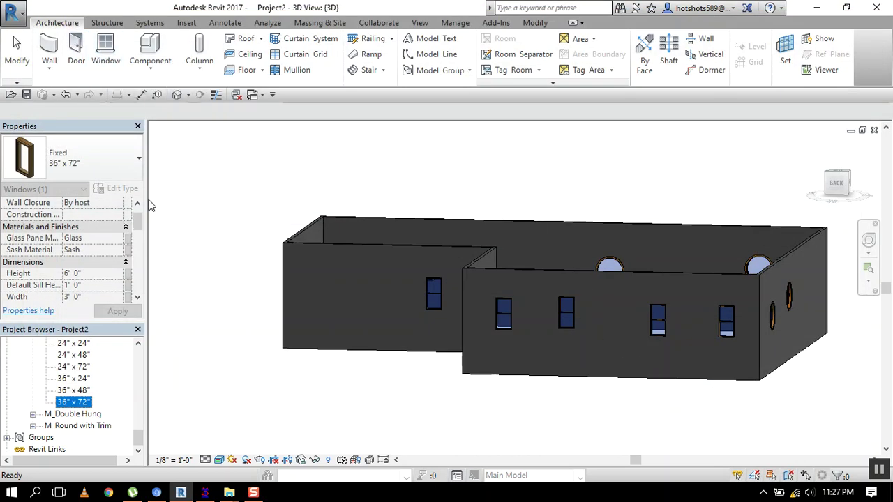
pyautogui.scroll(2, 112, 379)
pyautogui.scroll(8, 90, 377)
pyautogui.scroll(5, 74, 363)
pyautogui.scroll(5, 77, 367)
pyautogui.scroll(3, 81, 365)
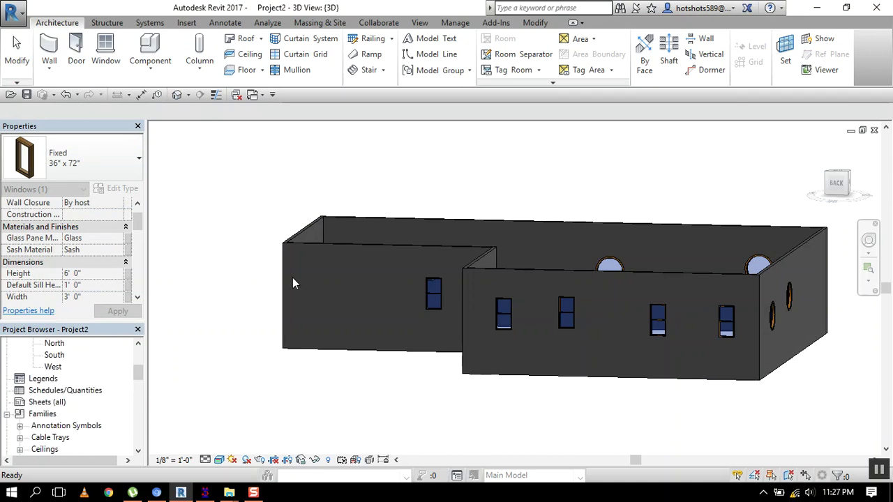
pyautogui.scroll(1, 93, 291)
pyautogui.scroll(3, 26, 387)
pyautogui.scroll(3, 155, 375)
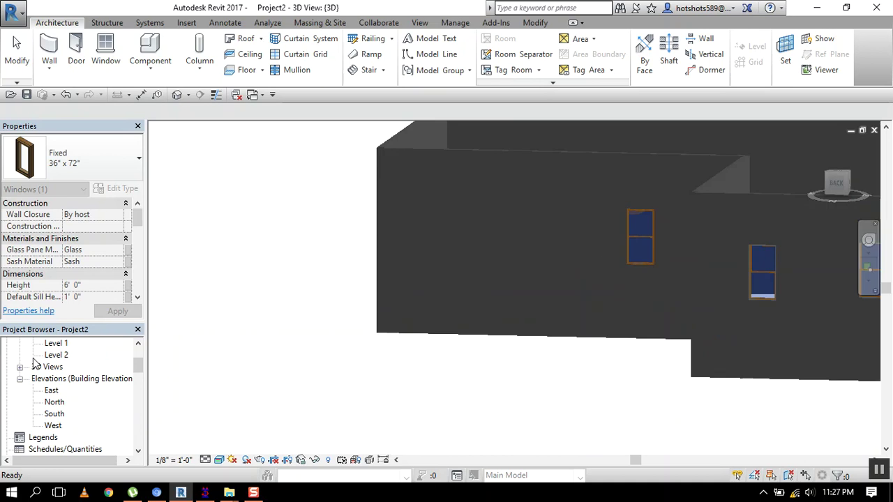
pyautogui.scroll(2, 102, 395)
pyautogui.doubleClick(56, 367)
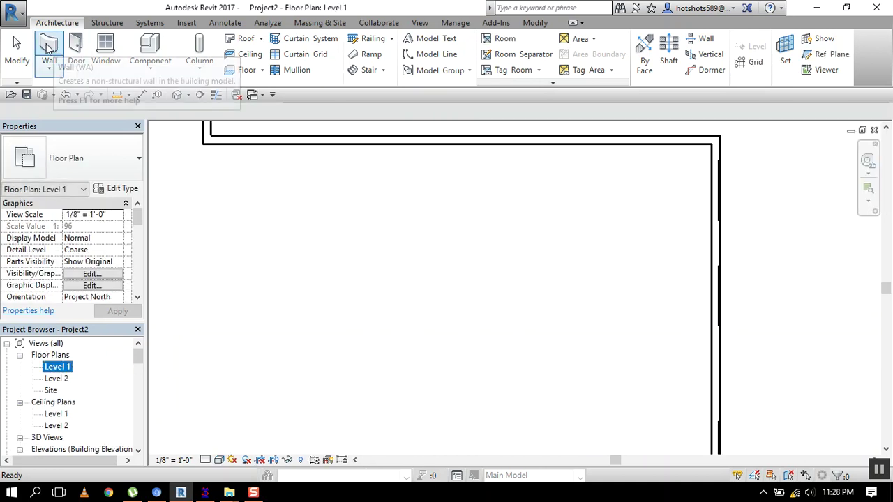
# Place two copy w round windows at a 1' 5 127/128" sill in the Level 1 plan wall
pyautogui.click(105, 50)
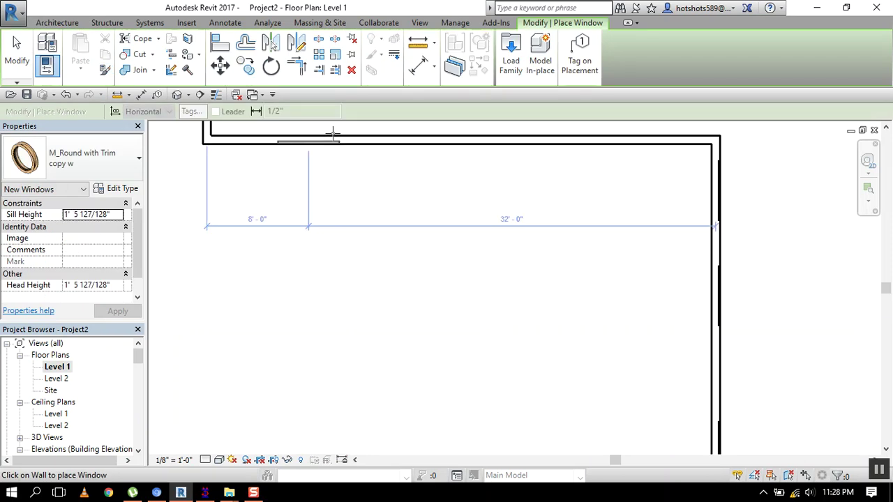
pyautogui.scroll(3, 359, 134)
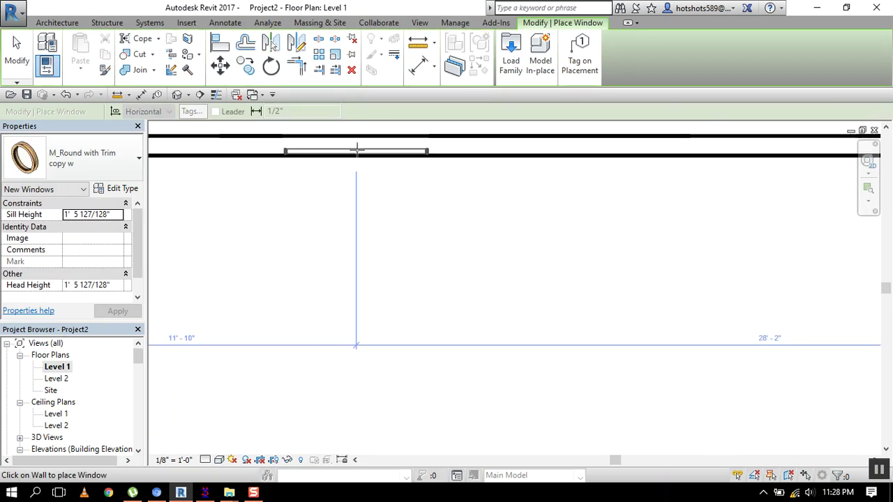
pyautogui.scroll(3, 361, 145)
pyautogui.click(360, 144)
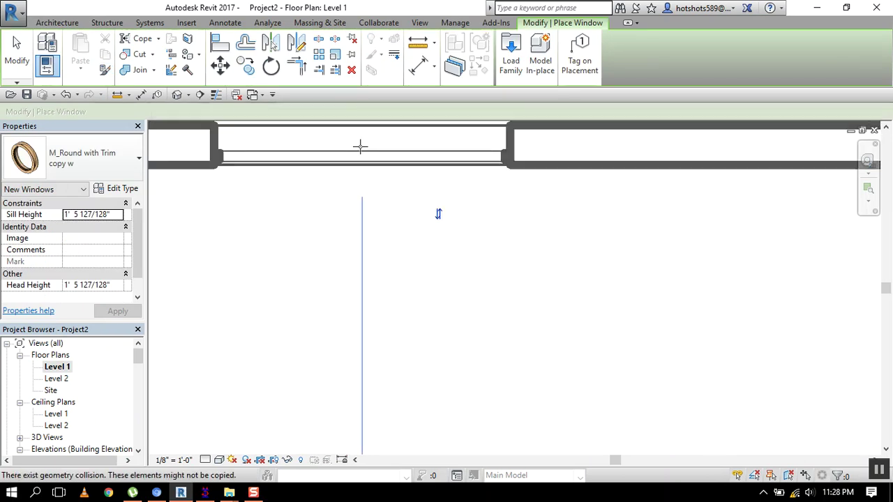
pyautogui.scroll(-3, 563, 192)
pyautogui.moveTo(742, 183); pyautogui.dragTo(551, 213, button='middle')
pyautogui.click(614, 189)
pyautogui.scroll(-5, 646, 244)
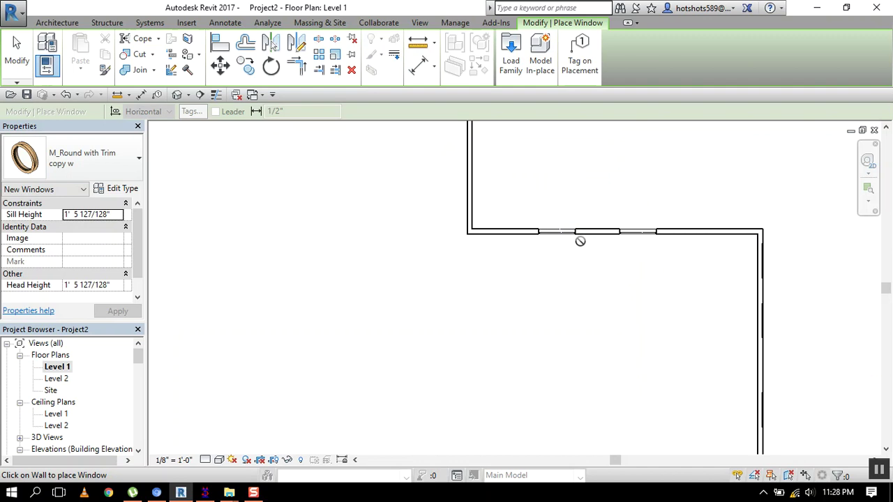
pyautogui.click(176, 94)
# End window placement and orbit the 3D model to show the new round windows on the front walls
pyautogui.scroll(-4, 604, 275)
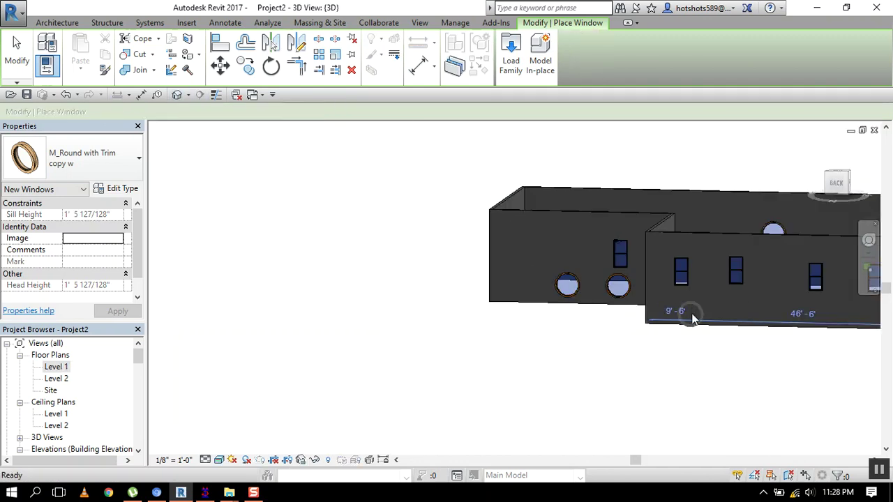
pyautogui.press('Escape')
pyautogui.moveTo(649, 343)
pyautogui.keyDown('shift'); pyautogui.mouseDown(button='middle')
pyautogui.moveTo(493, 294)
pyautogui.moveTo(433, 333)
pyautogui.moveTo(112, 314)
pyautogui.moveTo(63, 342)
pyautogui.moveTo(60, 374)
pyautogui.moveTo(169, 372)
pyautogui.moveTo(331, 352)
pyautogui.moveTo(418, 409)
pyautogui.moveTo(475, 339)
pyautogui.moveTo(379, 299)
pyautogui.moveTo(344, 384)
pyautogui.moveTo(387, 351)
pyautogui.moveTo(313, 259)
pyautogui.moveTo(303, 261)
pyautogui.moveTo(423, 317)
pyautogui.mouseUp(button='middle'); pyautogui.keyUp('shift')
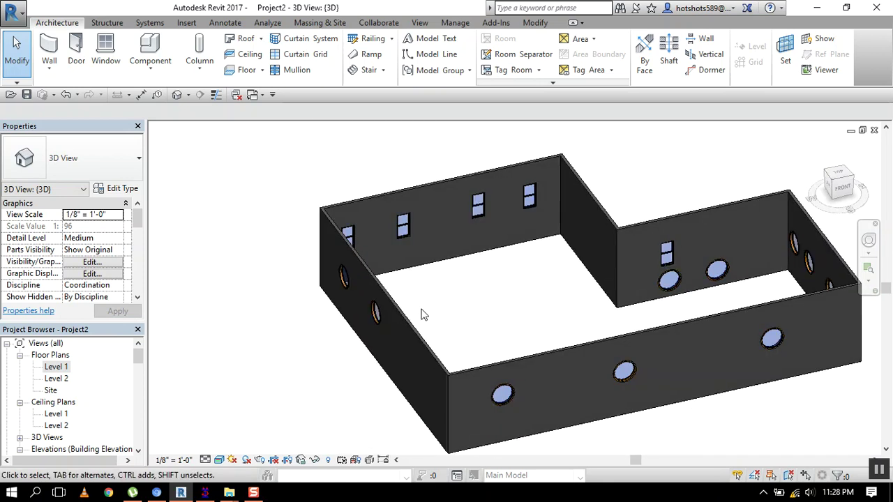